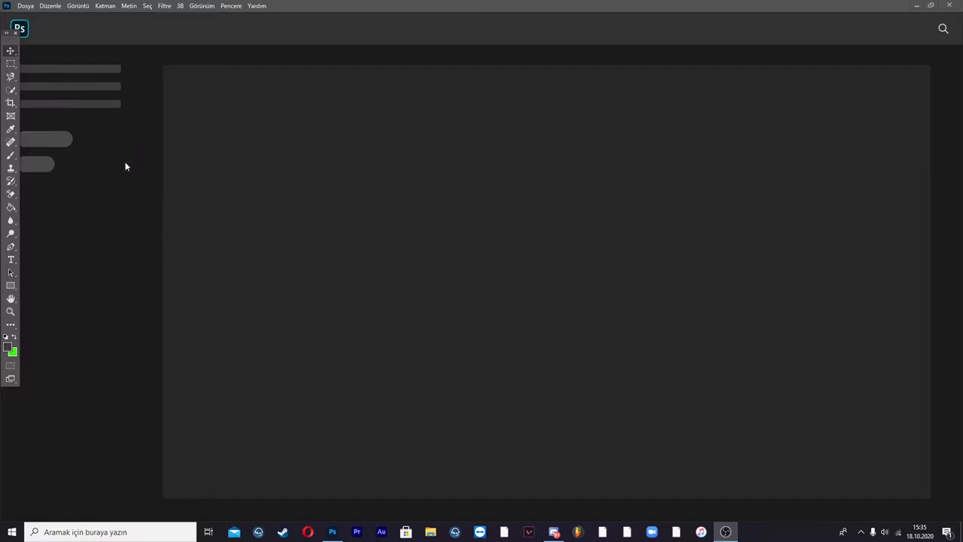
- Bring up the New Document dialog with its 1920 × 1080 px, 300 ppi RGB preset
left_click(25, 9)
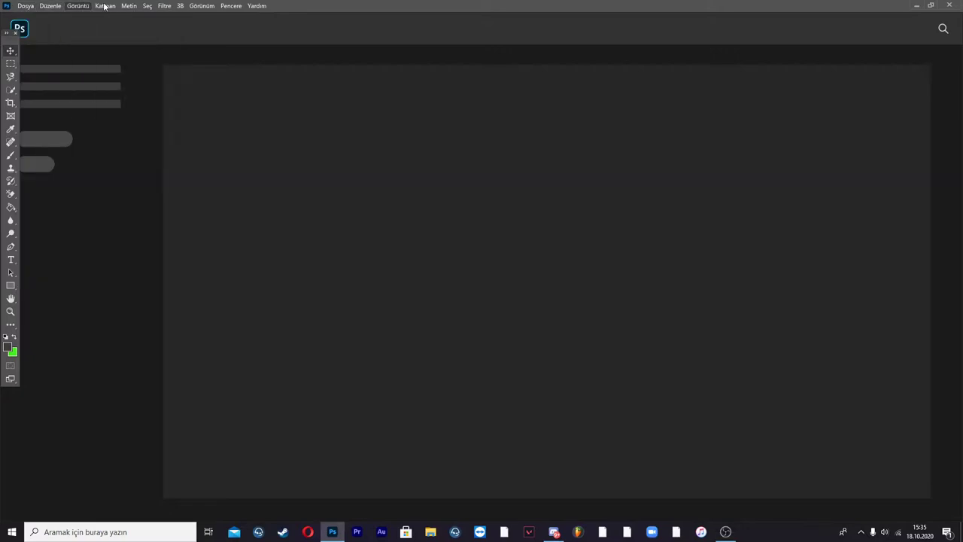
left_click(42, 16)
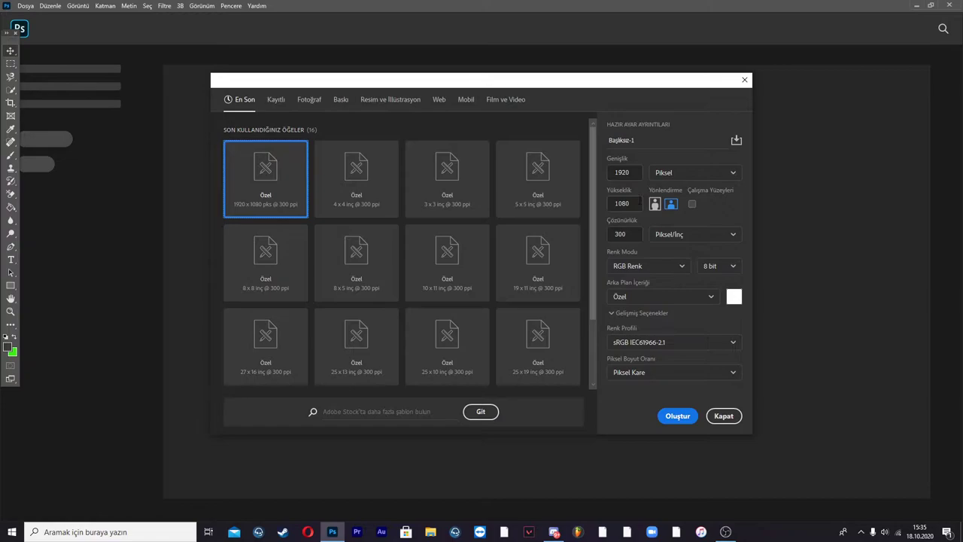
- Create the blank 1920 × 1080 document and minimize Photoshop to the desktop
left_click(677, 416)
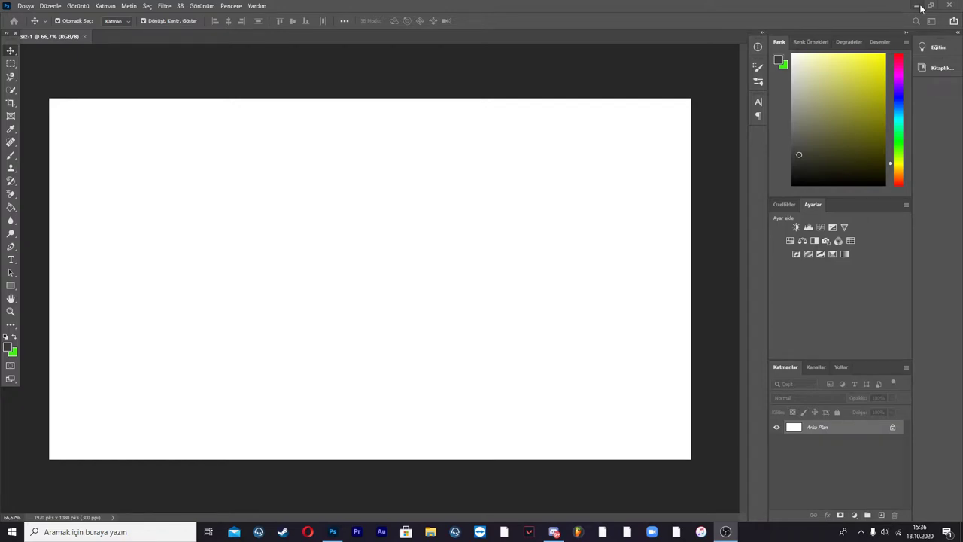
left_click(919, 5)
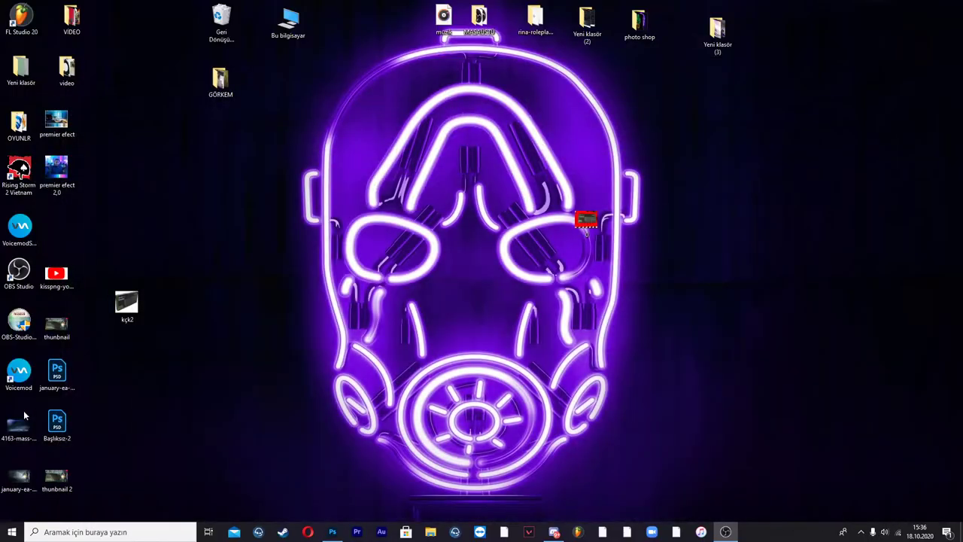
- Drag the planet-and-soldier image in, scale it to fill the canvas, and lock its layer
left_click(332, 532)
left_click_drag(249, 309, 337, 196)
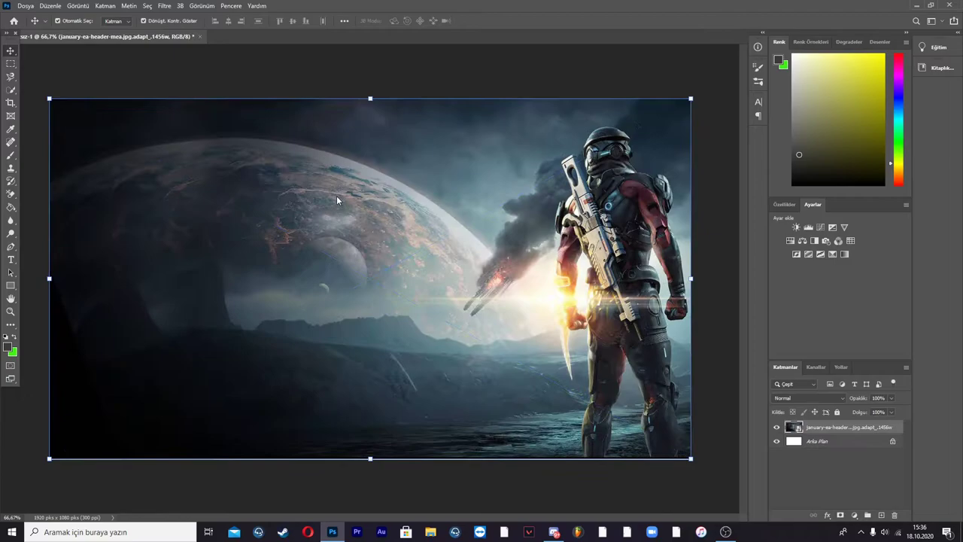
left_click_drag(456, 339, 463, 315)
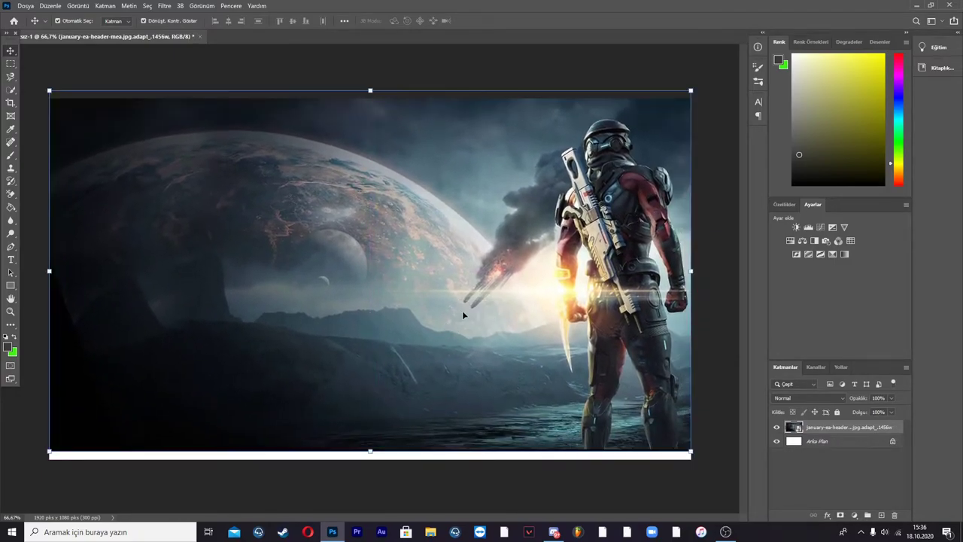
mouse_move(692, 91)
left_mouse_down()
mouse_move(667, 119)
mouse_move(705, 95)
left_mouse_up()
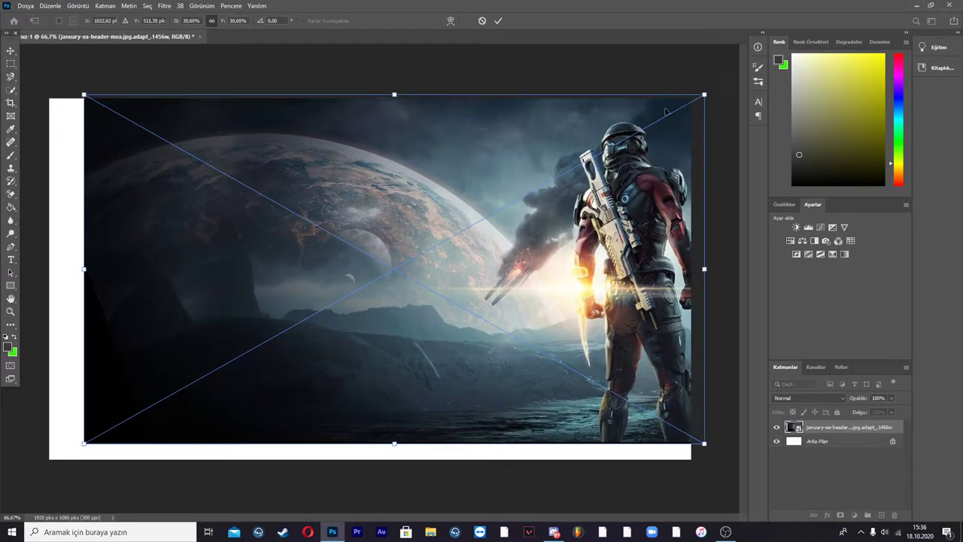
mouse_move(656, 114)
left_mouse_down()
mouse_move(633, 129)
mouse_move(644, 119)
left_mouse_up()
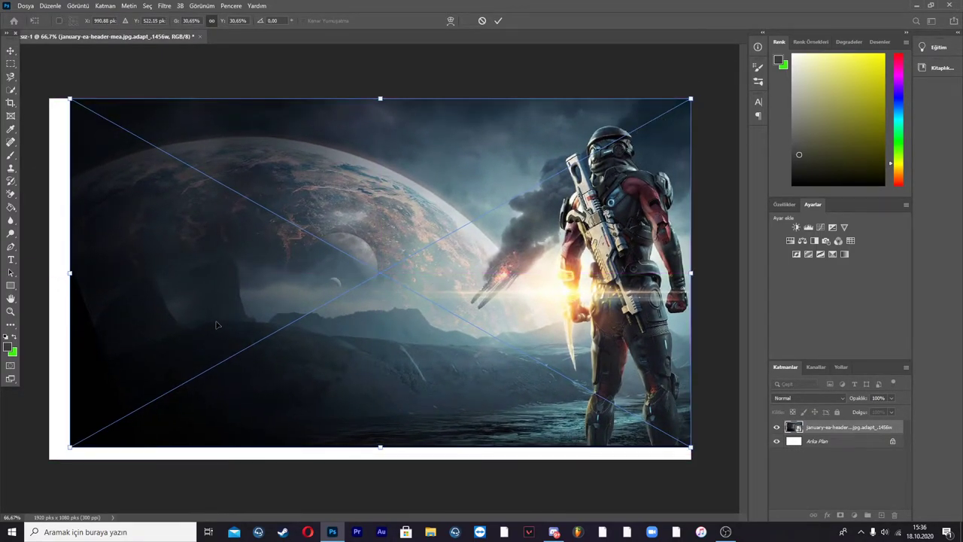
left_click_drag(71, 451, 46, 459)
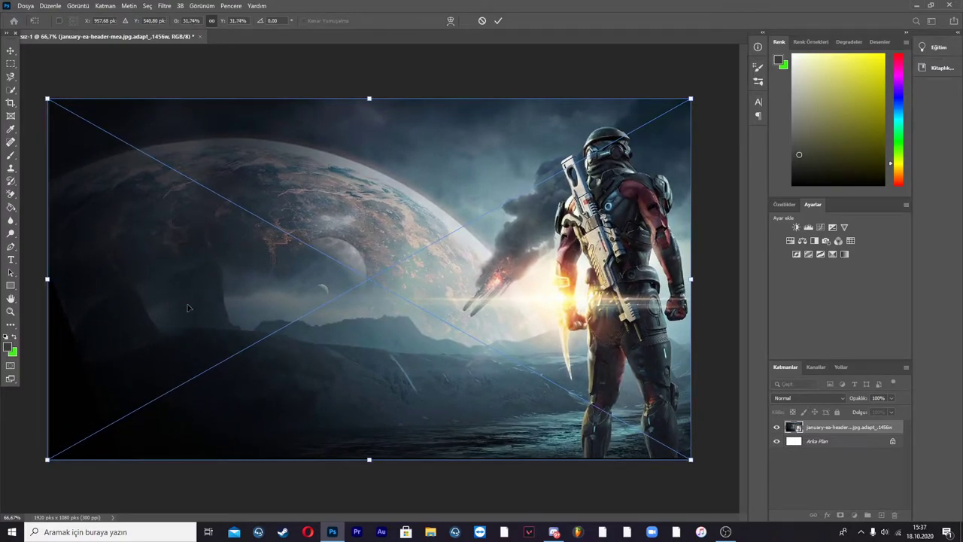
key("Return")
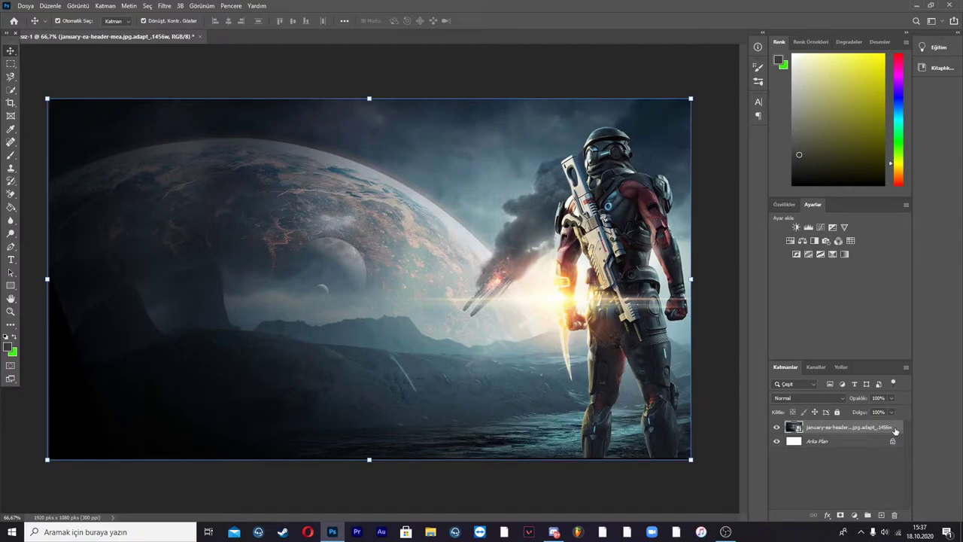
left_click(837, 412)
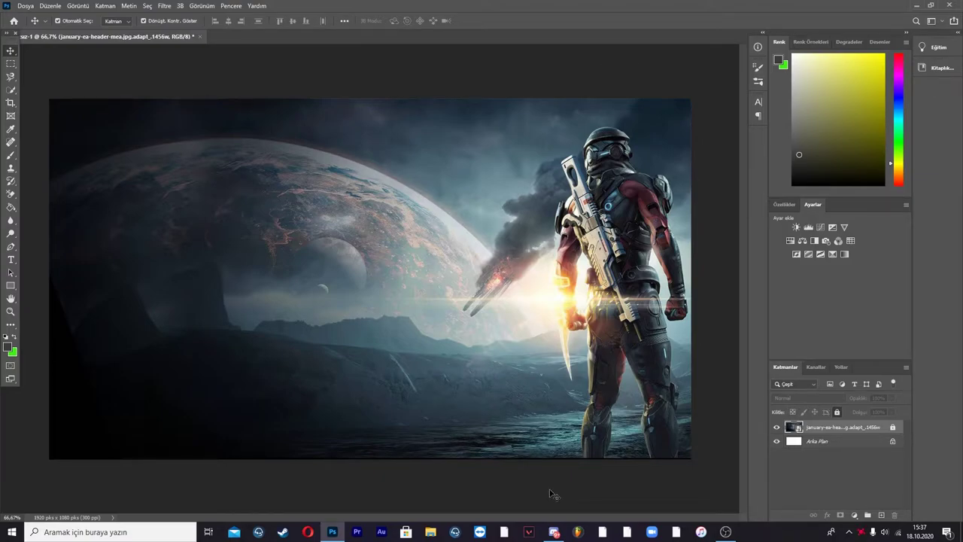
- Open IMG_0772.jpg, zoom in on the keyboard box, and pick the lasso tool
left_click(915, 4)
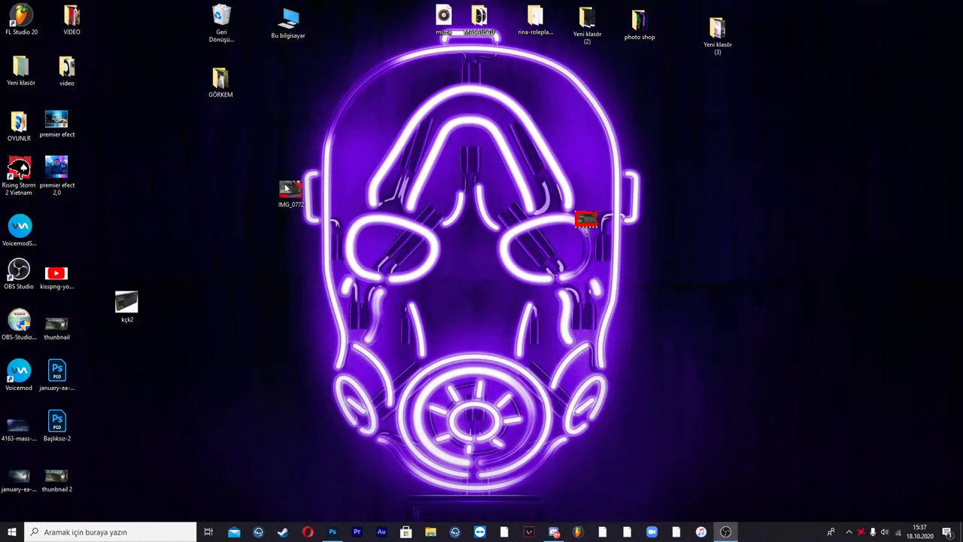
left_click(337, 533)
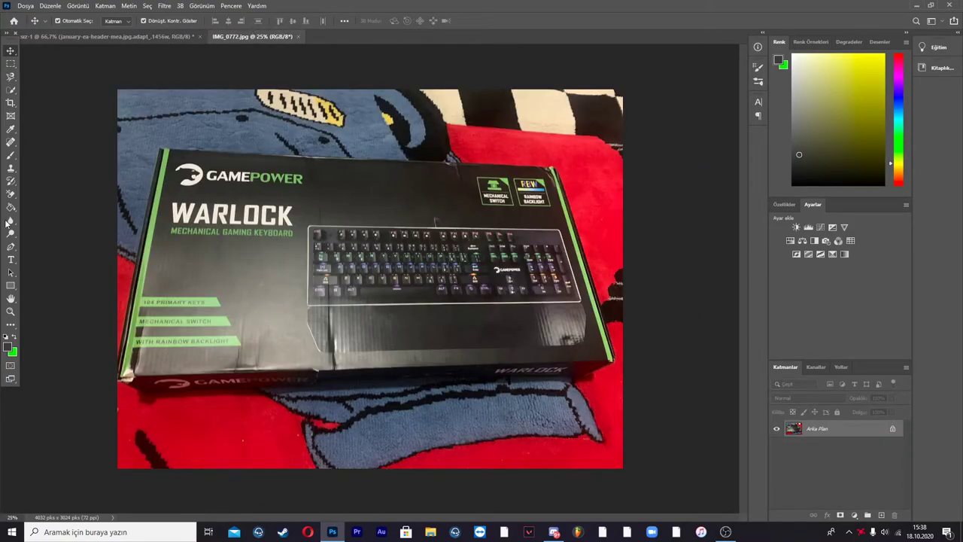
key("l")
key("ctrl+plus")
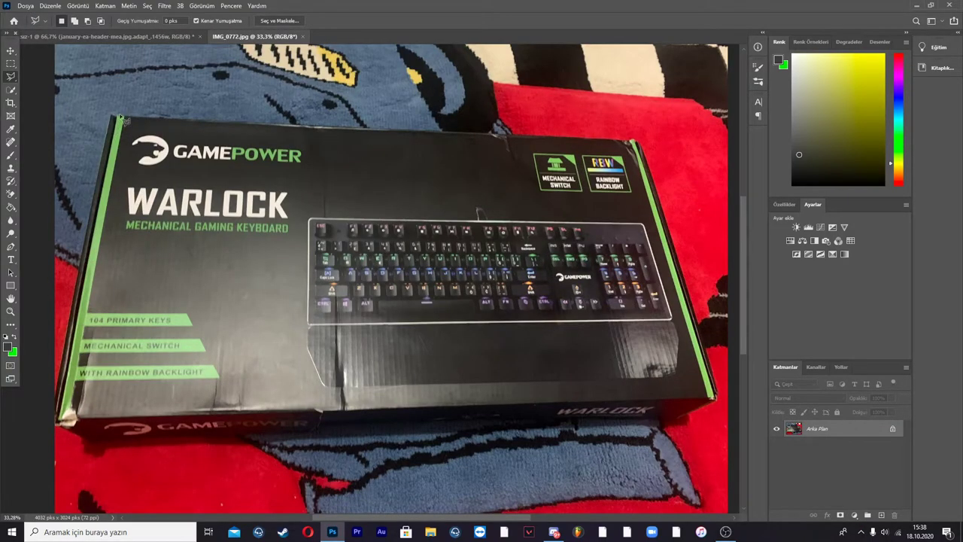
scroll(121, 124, "up", 1, "alt")
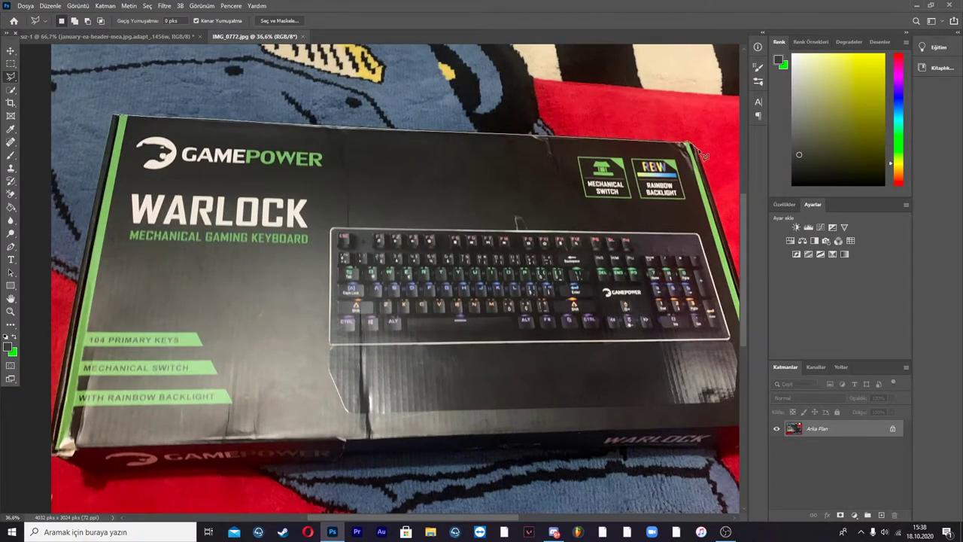
scroll(148, 135, "up", 3, "alt")
scroll(151, 136, "up", 2)
scroll(339, 264, "down", 4)
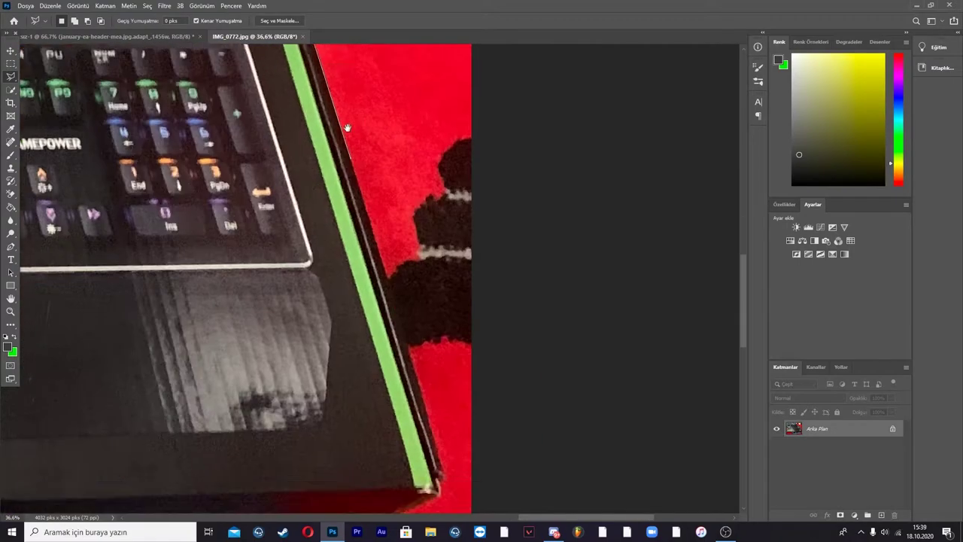
scroll(407, 376, "down", 1)
scroll(442, 475, "down", 5)
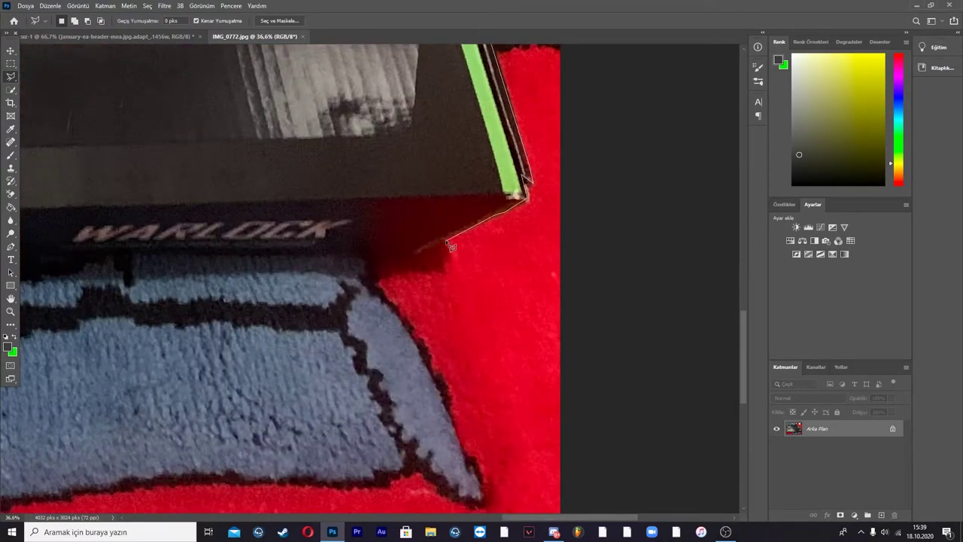
scroll(241, 258, "left", 5)
- Trace around the keyboard box with the Magnetic Lasso and close the selection
left_click_drag(221, 234, 538, 251)
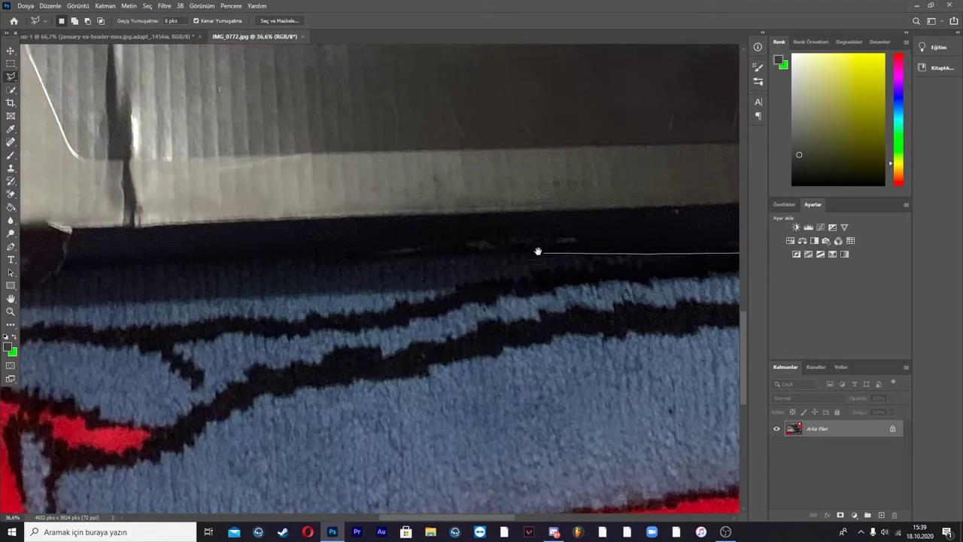
left_click_drag(208, 267, 518, 276)
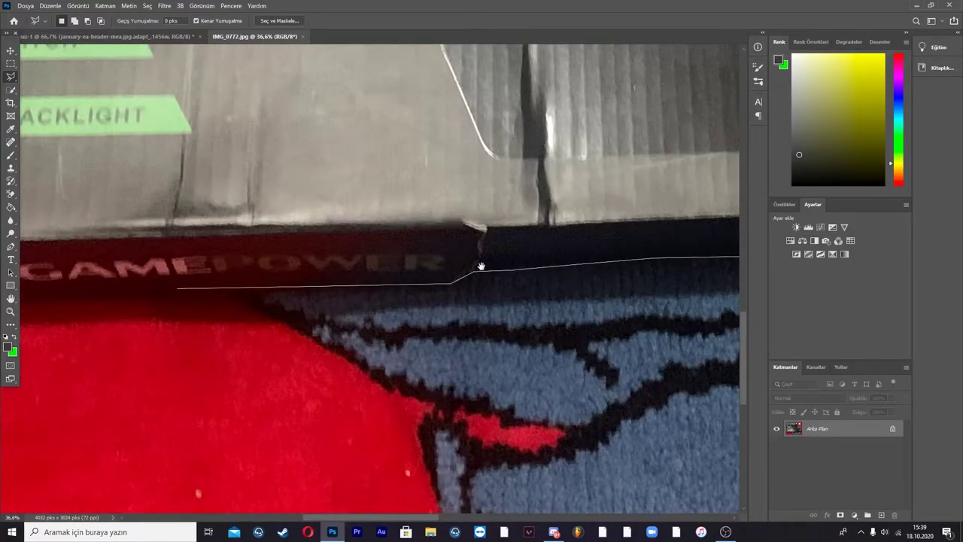
left_click_drag(181, 286, 538, 268)
mouse_move(181, 286)
left_mouse_down()
mouse_move(325, 374)
mouse_move(351, 279)
left_mouse_up()
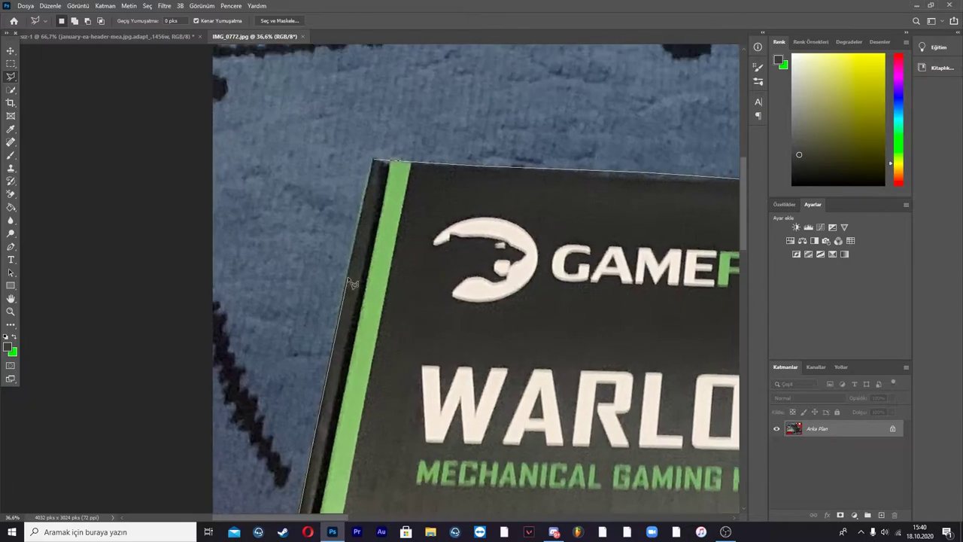
key("Return")
key("ctrl+0")
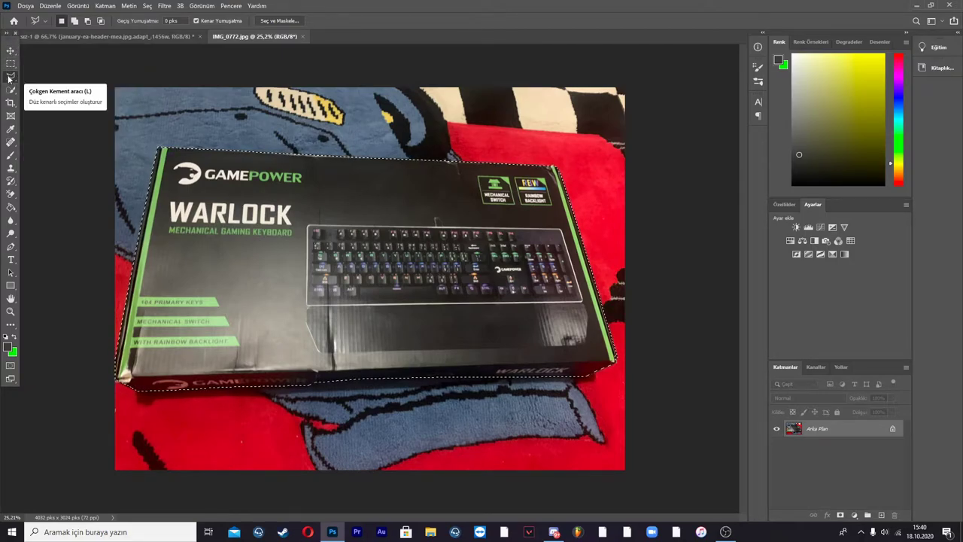
- Switch to the Polygonal Lasso and move the selected box into the space document as Katman 1
right_click(11, 77)
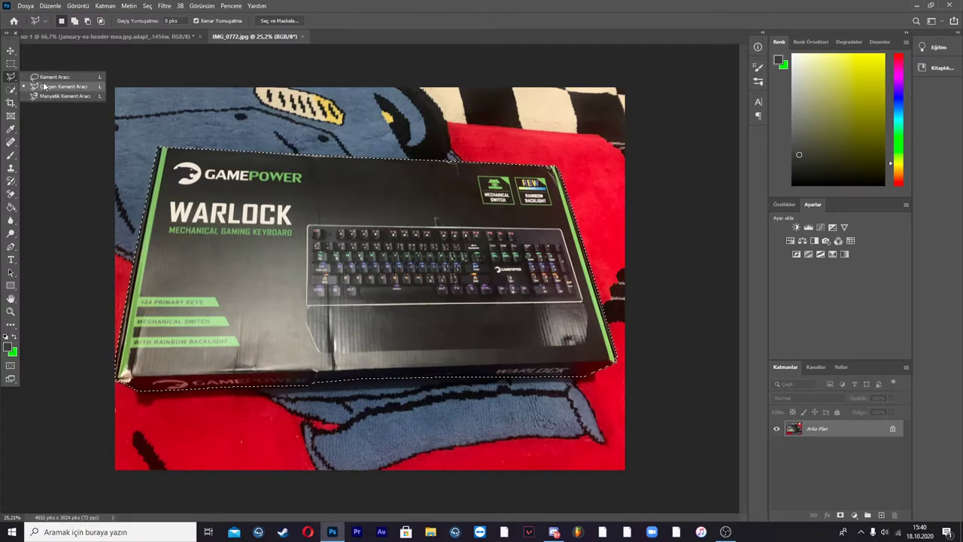
left_click(51, 87)
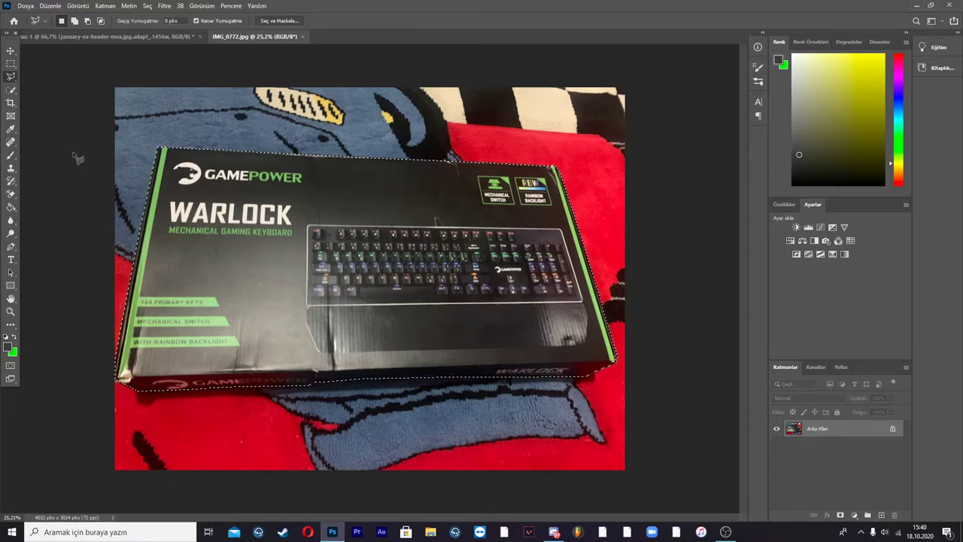
key("v")
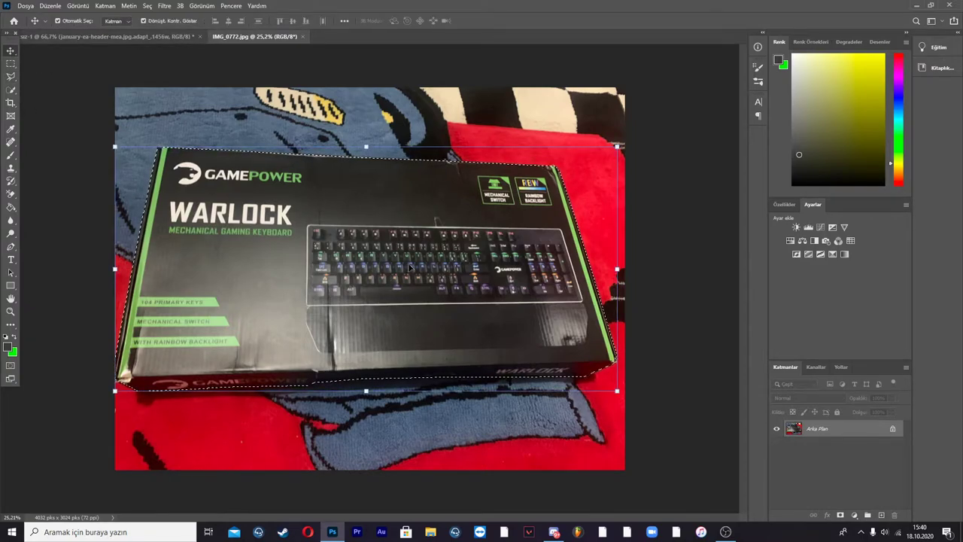
left_click_drag(411, 267, 161, 59)
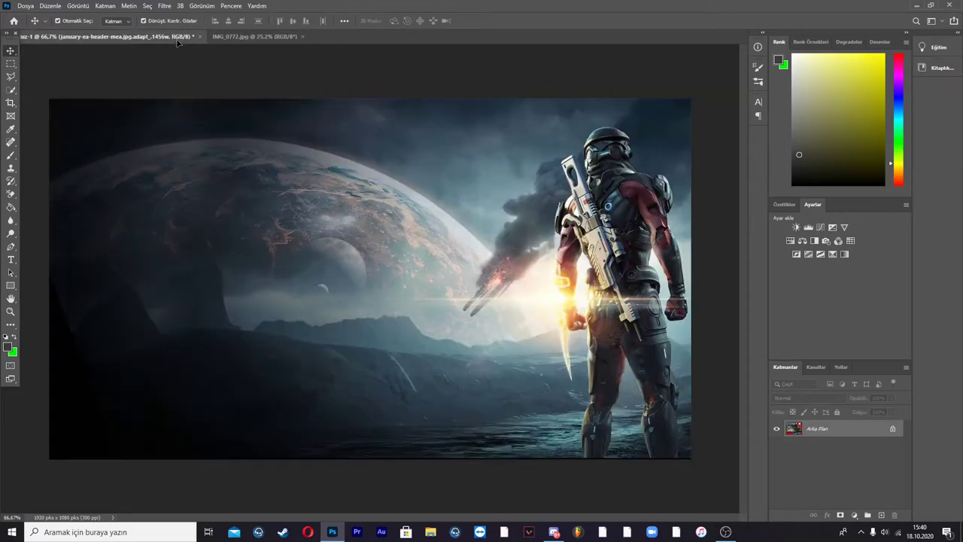
left_click_drag(161, 58, 352, 287)
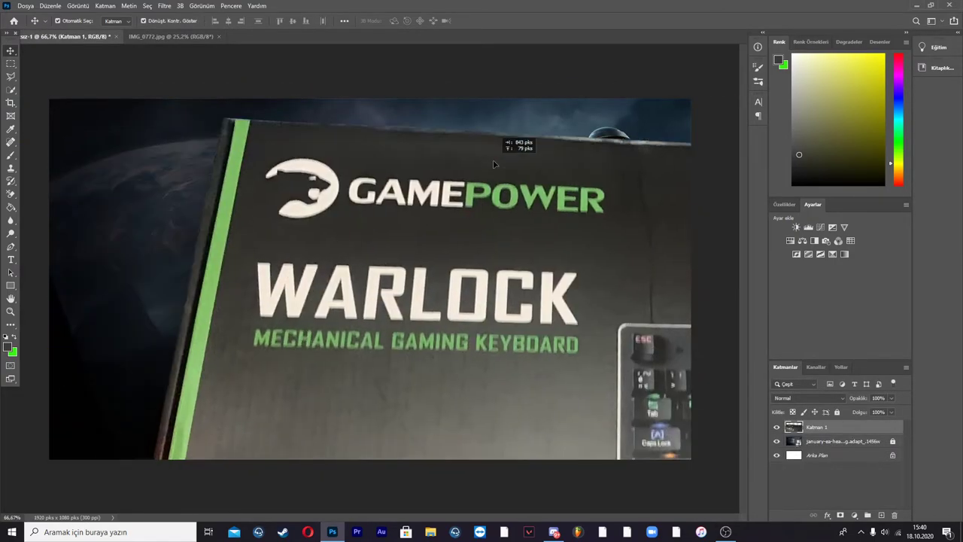
- Scale the Katman 1 box to about 45% and tilt it slightly over the space scene
left_click_drag(494, 164, 160, 194)
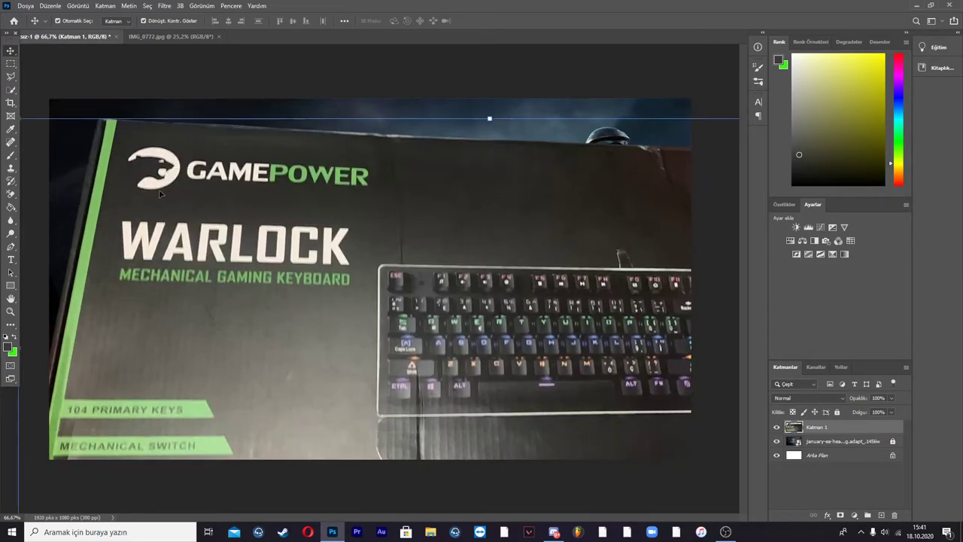
mouse_move(52, 127)
left_mouse_down()
mouse_move(106, 97)
mouse_move(490, 280)
left_mouse_up()
mouse_move(697, 361)
left_mouse_down()
mouse_move(232, 238)
mouse_move(295, 228)
left_mouse_up()
left_click_drag(88, 148, 247, 224)
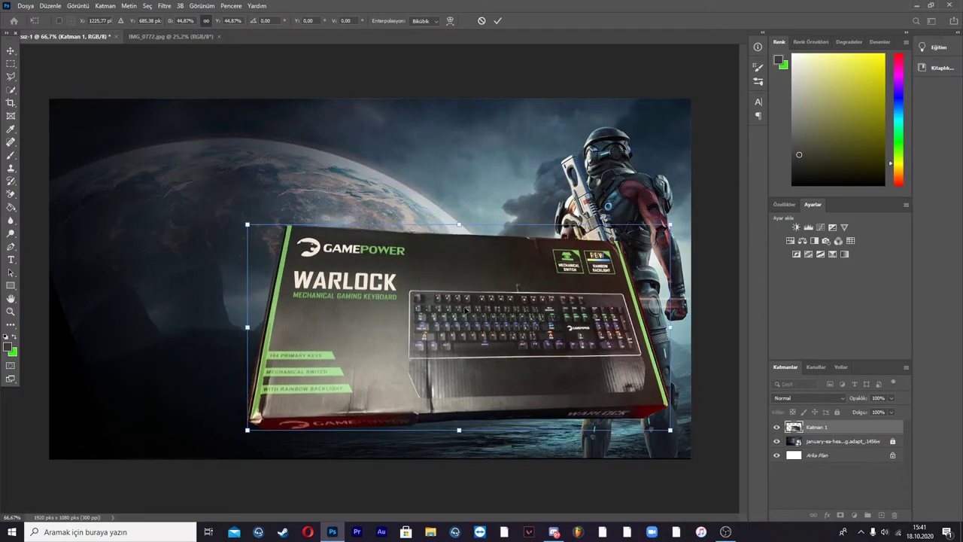
left_click_drag(477, 310, 302, 302)
left_click_drag(296, 172, 296, 172)
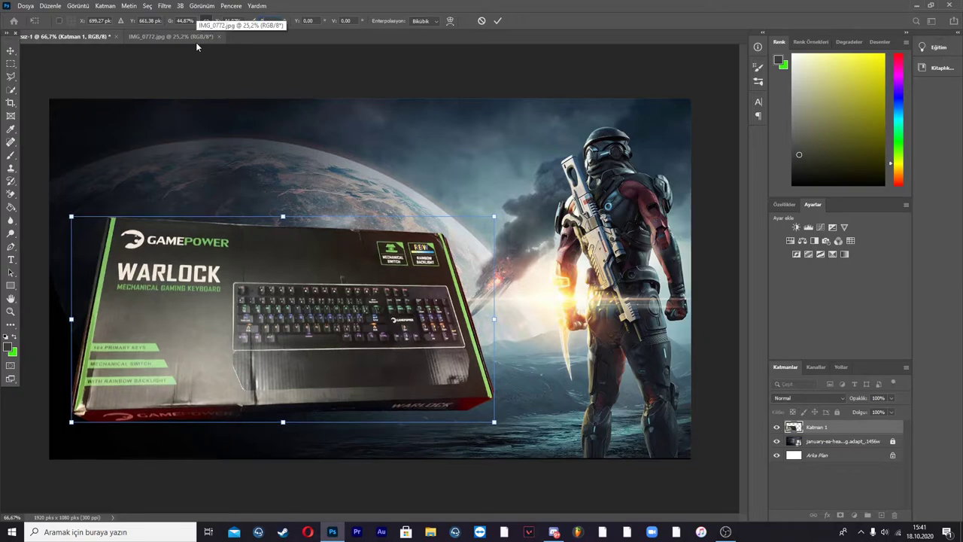
left_click_drag(266, 271, 232, 327)
key("Return")
- Enlarge the box a little and settle it at the lower left of the scene
left_click_drag(486, 240, 496, 233)
left_click_drag(336, 289, 339, 304)
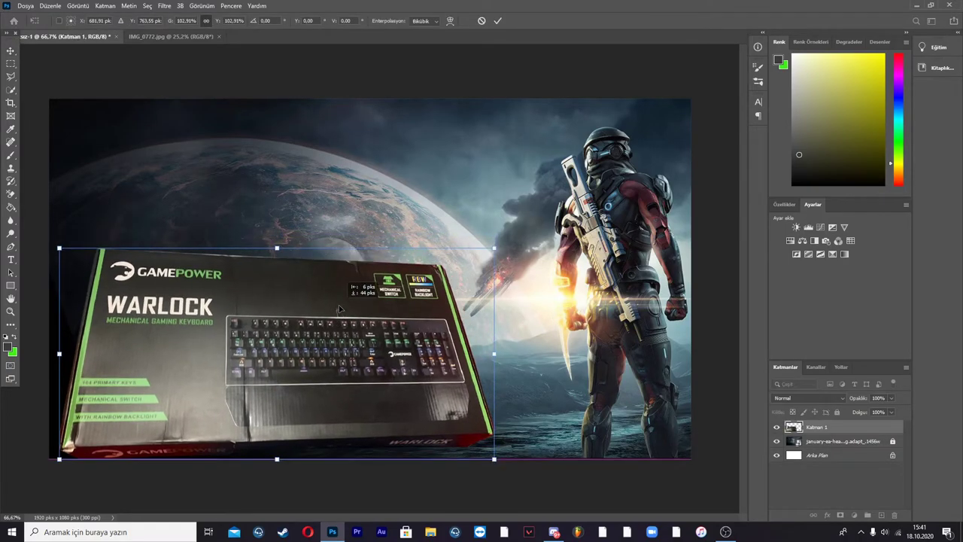
left_click_drag(60, 244, 52, 241)
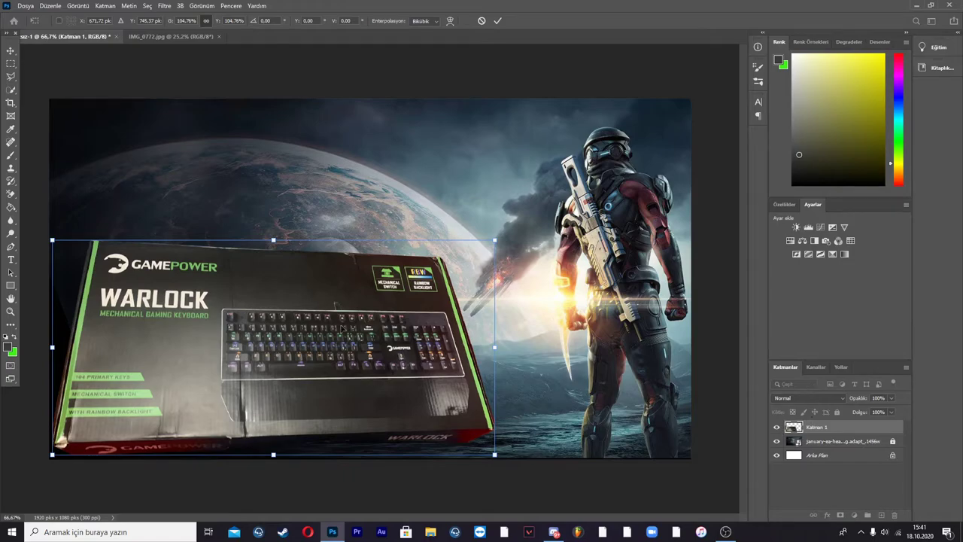
key("Return")
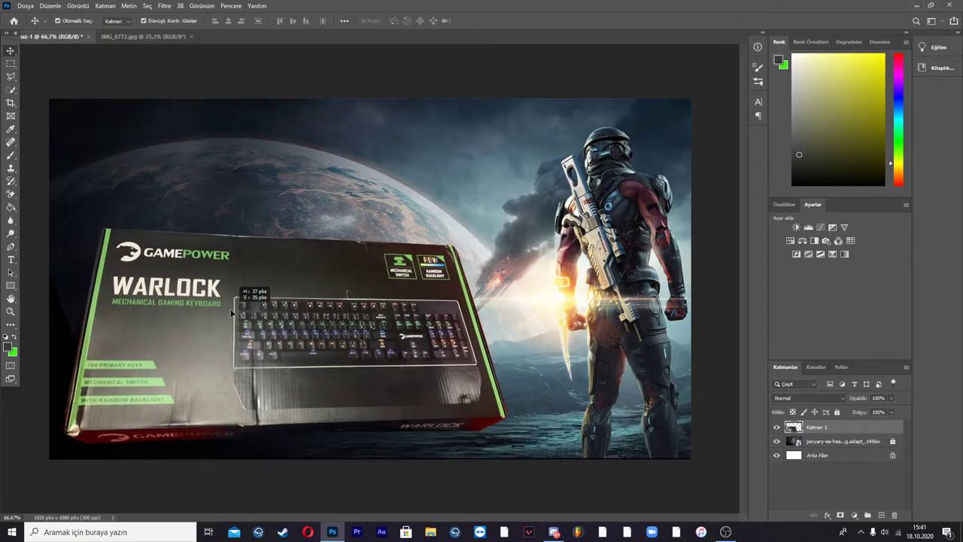
left_click_drag(211, 319, 223, 318)
left_click(837, 426, "ctrl")
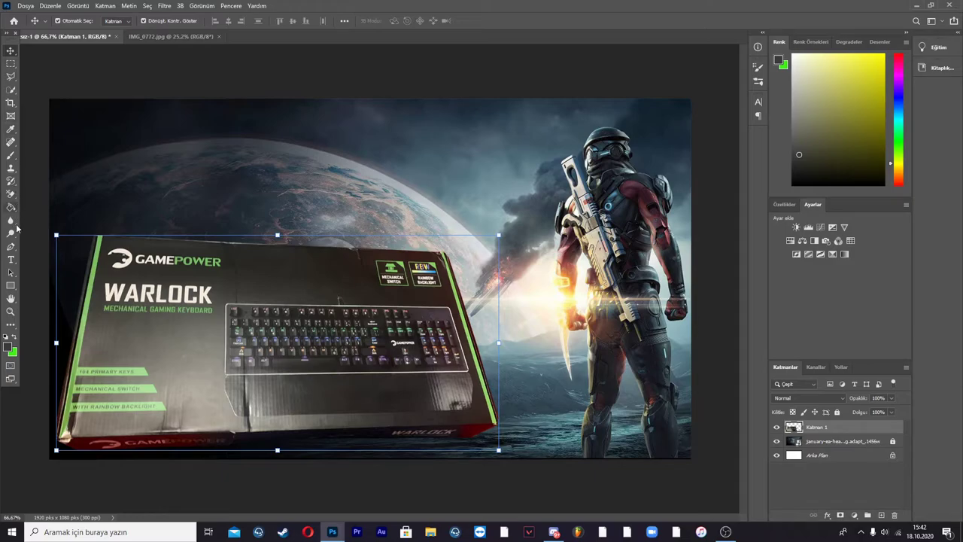
left_click(11, 247)
- With the Pen tool, place anchor points down the green right edge and along the bottom edge
left_click(10, 248)
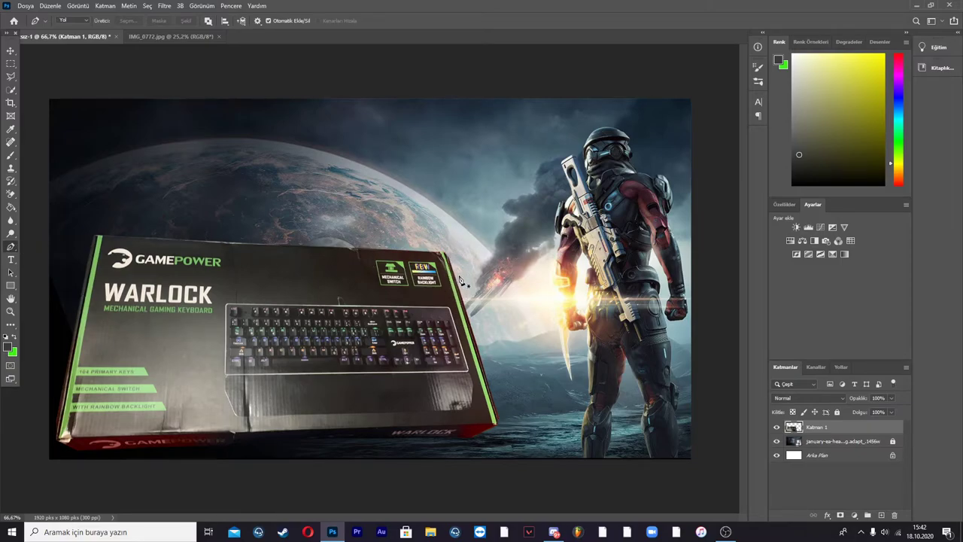
scroll(475, 238, "up", 3)
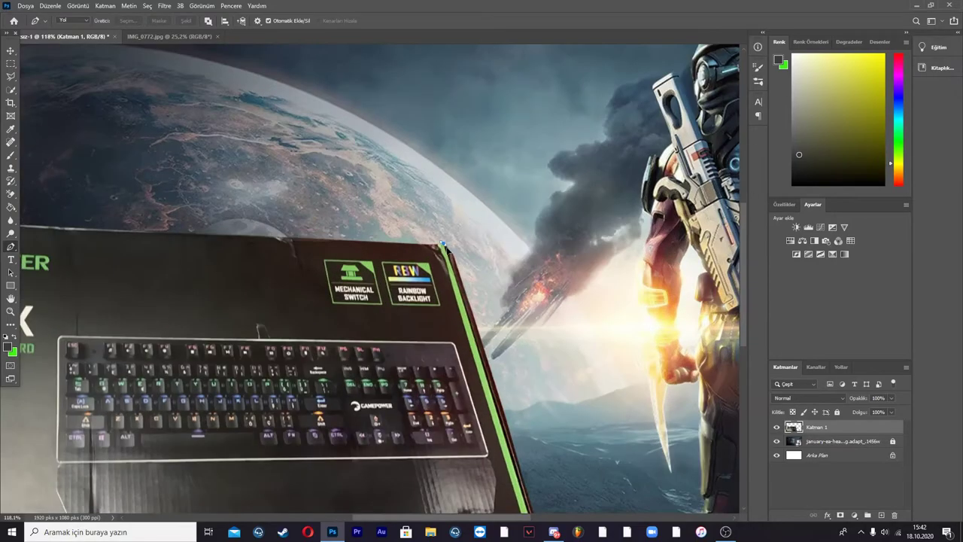
scroll(445, 246, "up", 3)
scroll(452, 226, "down", 3)
left_click(452, 198)
left_click(472, 249)
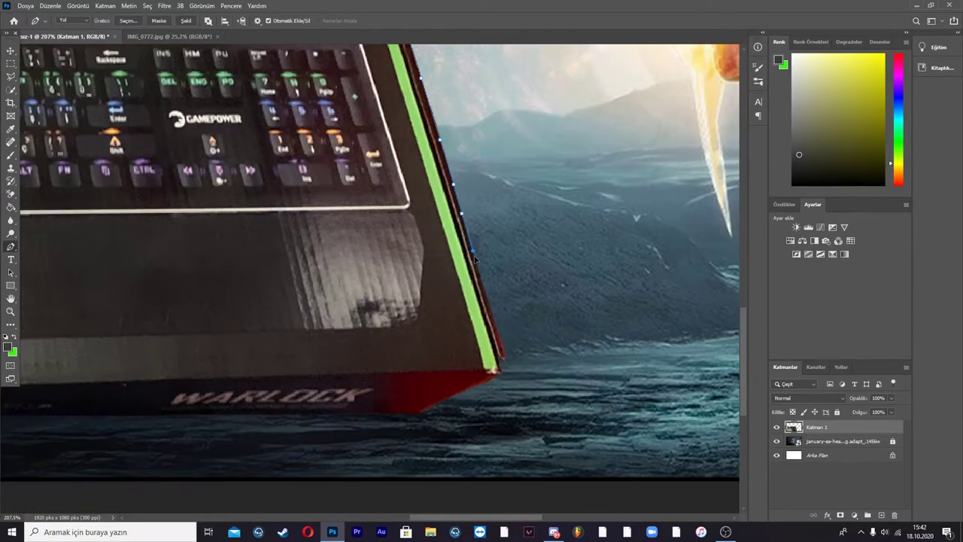
left_click(497, 371)
left_click(468, 388)
left_click(426, 411)
left_click_drag(329, 409, 581, 360)
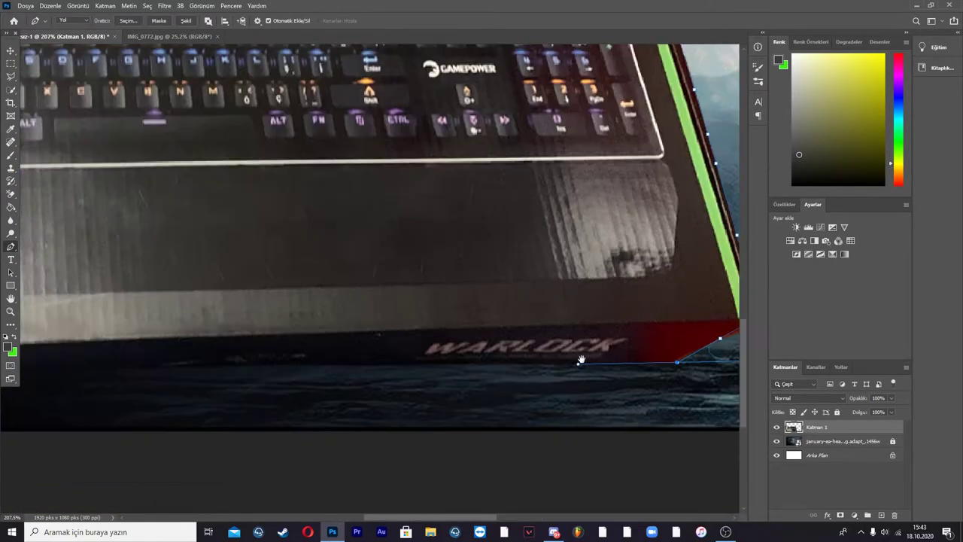
left_click(470, 363)
left_click(328, 366)
left_click_drag(328, 367, 588, 322)
left_click(524, 320)
left_click(485, 323)
left_click(428, 323)
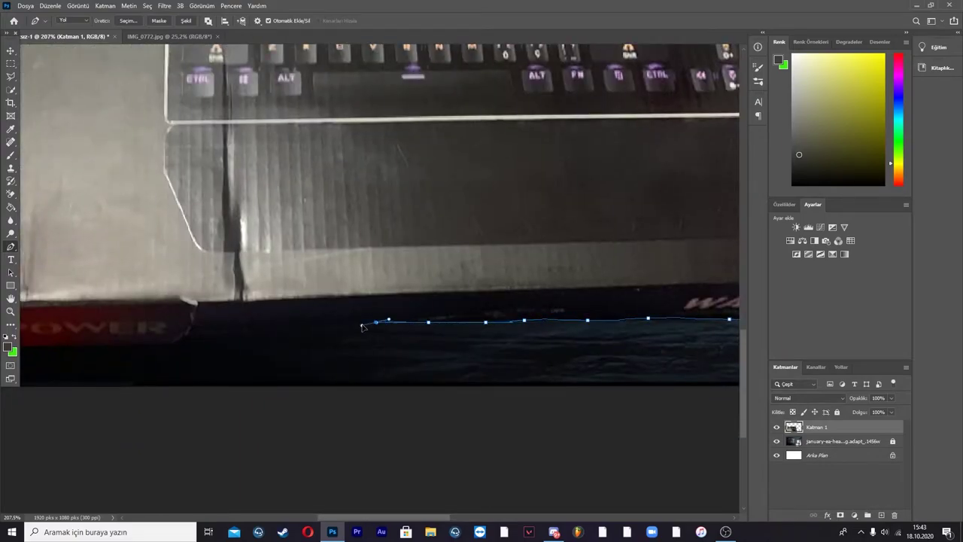
- Continue the path along the red GAMEPOWER strip and around the bottom-left corner
left_click_drag(370, 311, 709, 271)
left_click(601, 266)
left_click(549, 269)
left_click(515, 270)
left_click(478, 273)
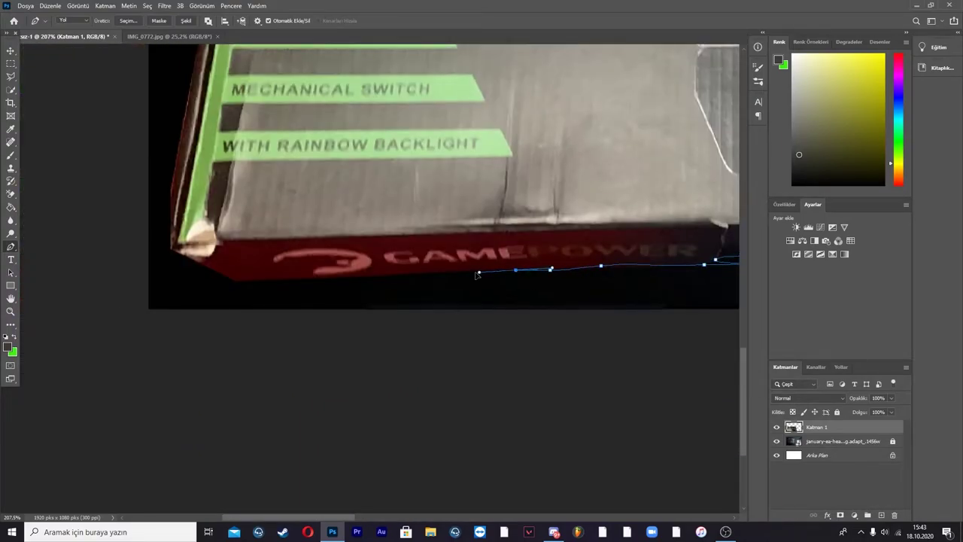
left_click(405, 273)
left_click_drag(409, 276, 476, 264)
left_click_drag(340, 267, 305, 272)
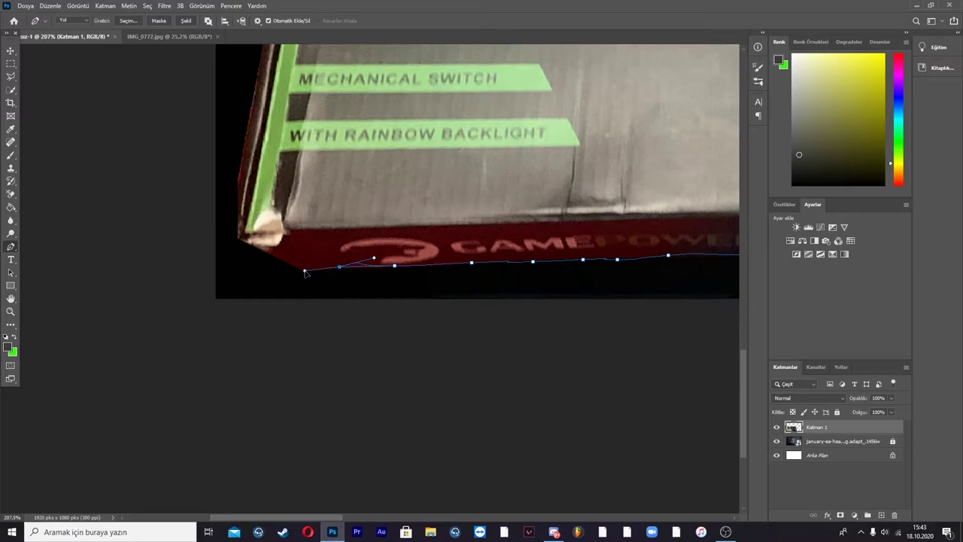
left_click(305, 271)
left_click(253, 246)
left_click(235, 236)
- Add anchor points up the box's left edge to its top-left corner
left_click_drag(236, 237, 397, 394)
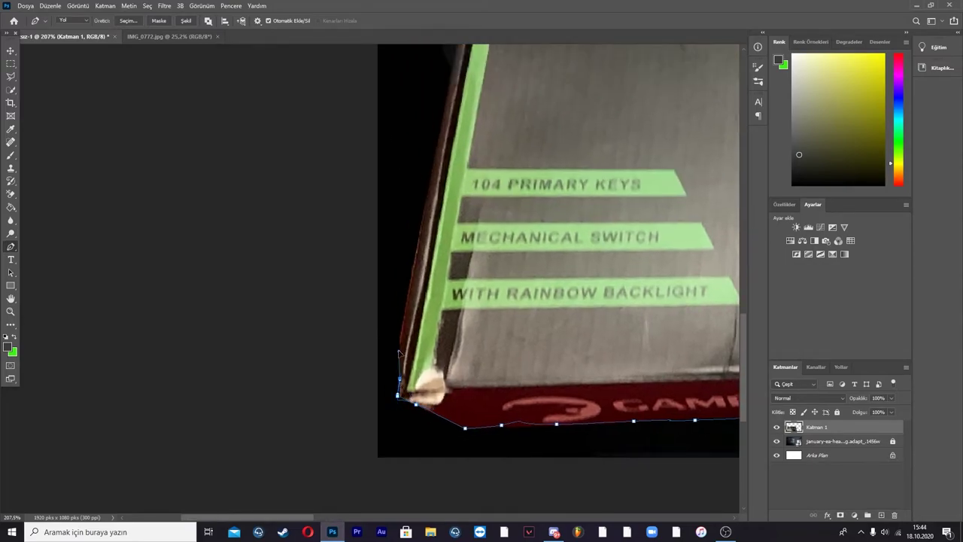
left_click(422, 220)
left_click_drag(422, 220, 401, 337)
left_click(412, 270)
left_click_drag(412, 271, 383, 427)
left_click(401, 338)
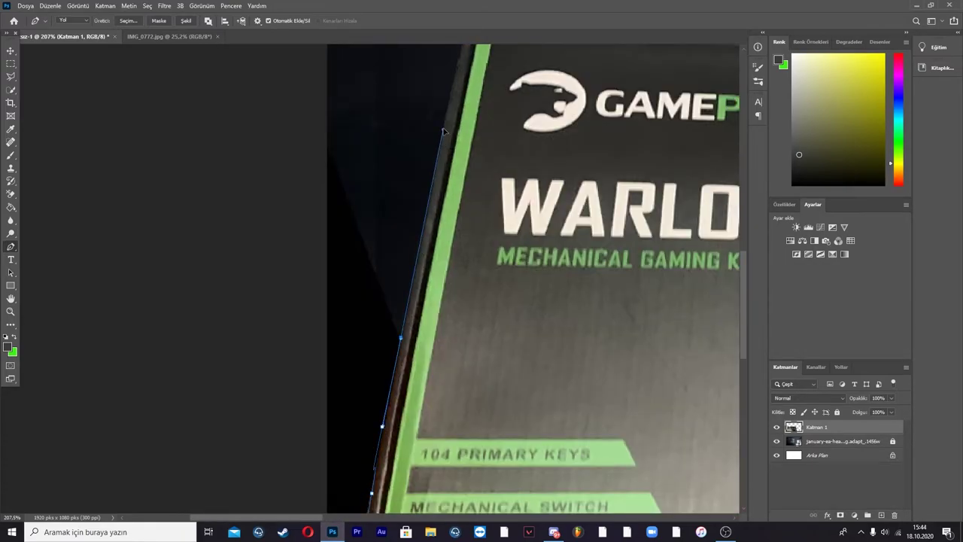
left_click_drag(444, 132, 414, 407)
left_click(441, 317)
- Complete the path along the box's top edge to the top-right corner
left_click_drag(441, 317, 111, 270)
left_click(166, 275)
left_click(411, 285)
left_click(475, 290)
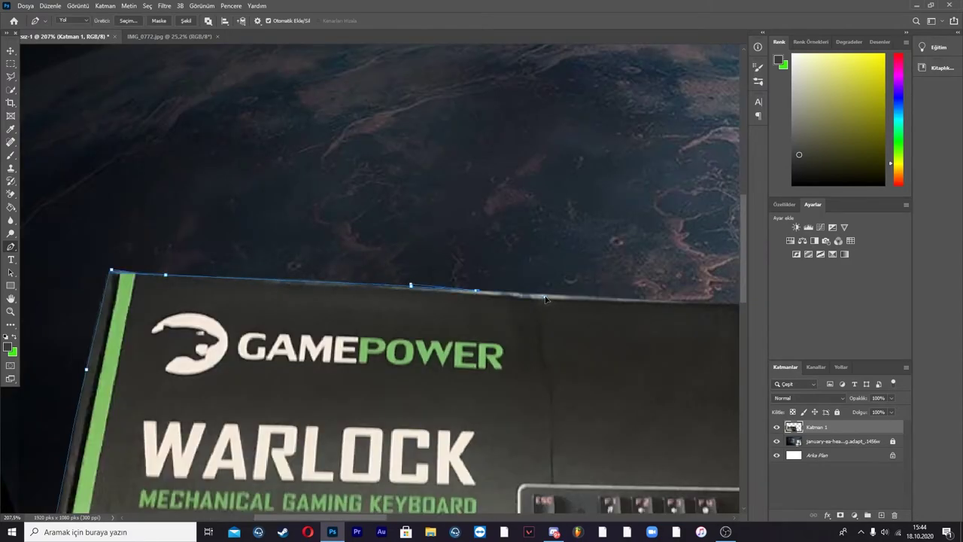
left_click(516, 291)
left_click(551, 293)
scroll(607, 302, "right", 5)
left_click(415, 280)
left_click(523, 285)
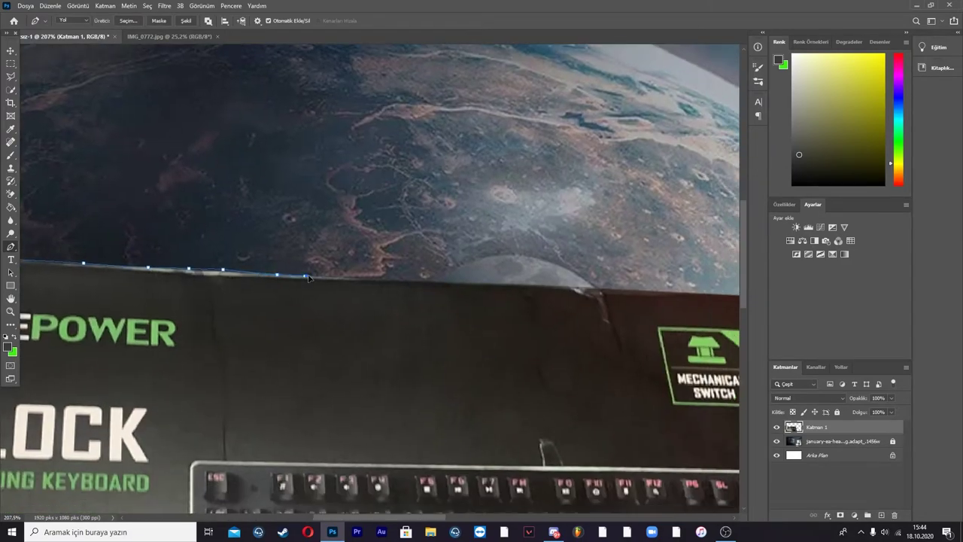
left_click(578, 286)
scroll(572, 291, "right", 4)
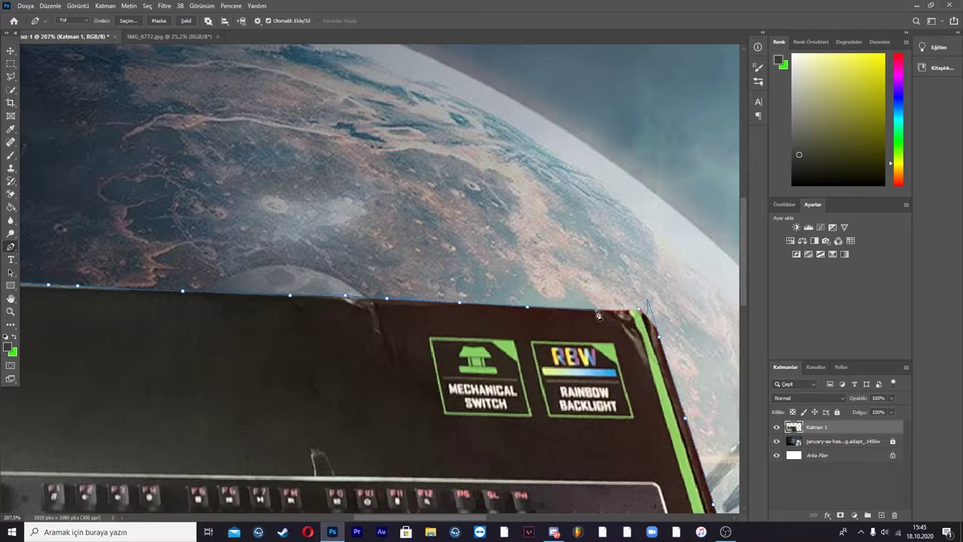
key("ctrl+0")
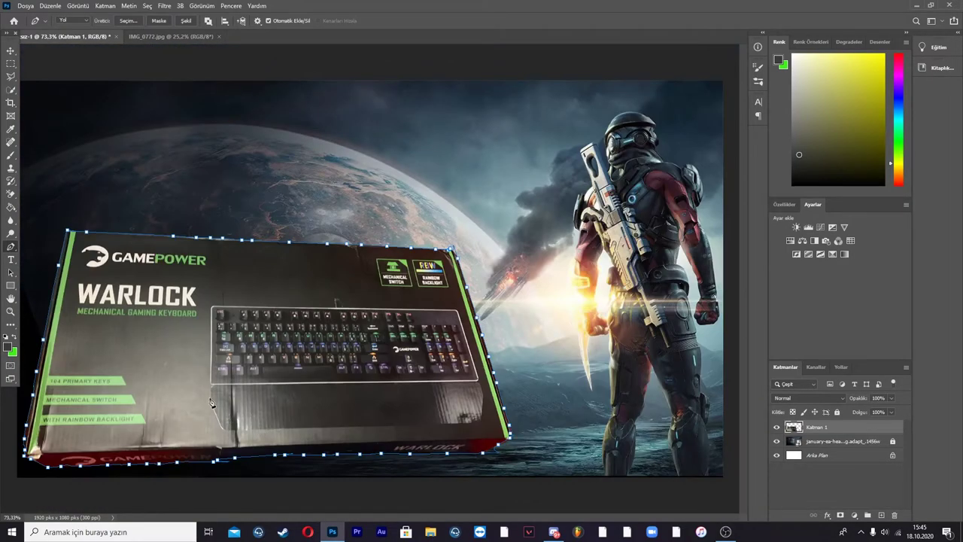
- Turn the pen path into a selection with Seçim Yap and copy the box to Katman 2 (Ctrl+J)
scroll(299, 358, "up", 2)
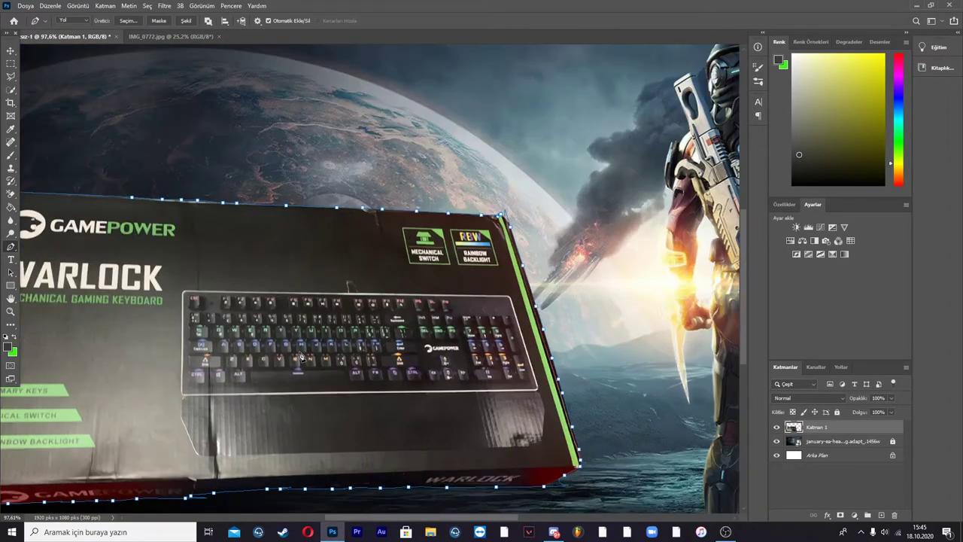
scroll(301, 358, "down", 3)
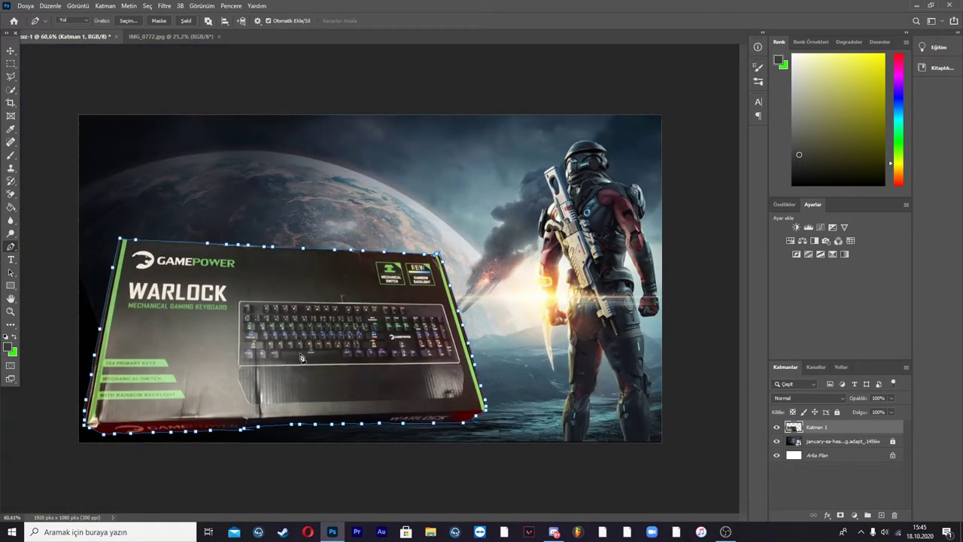
right_click(223, 289)
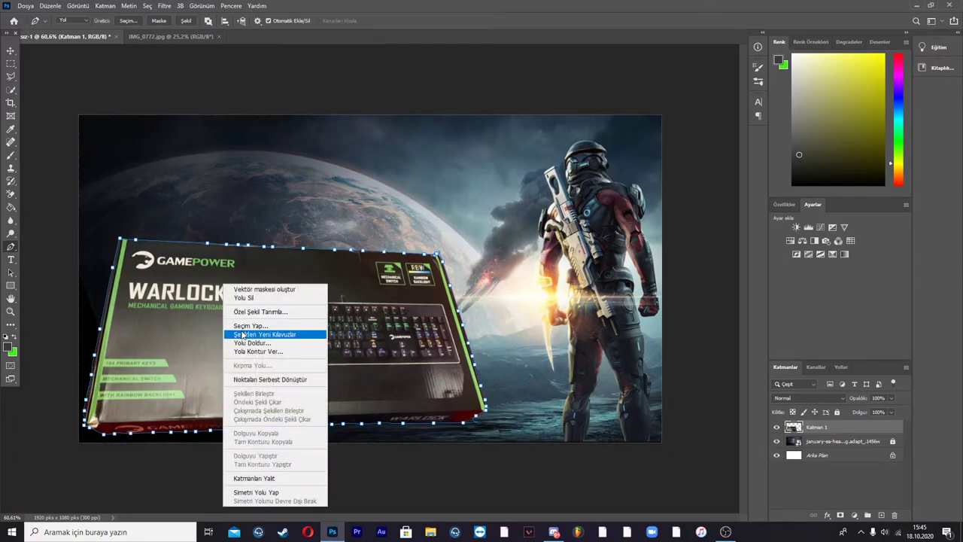
left_click(312, 323)
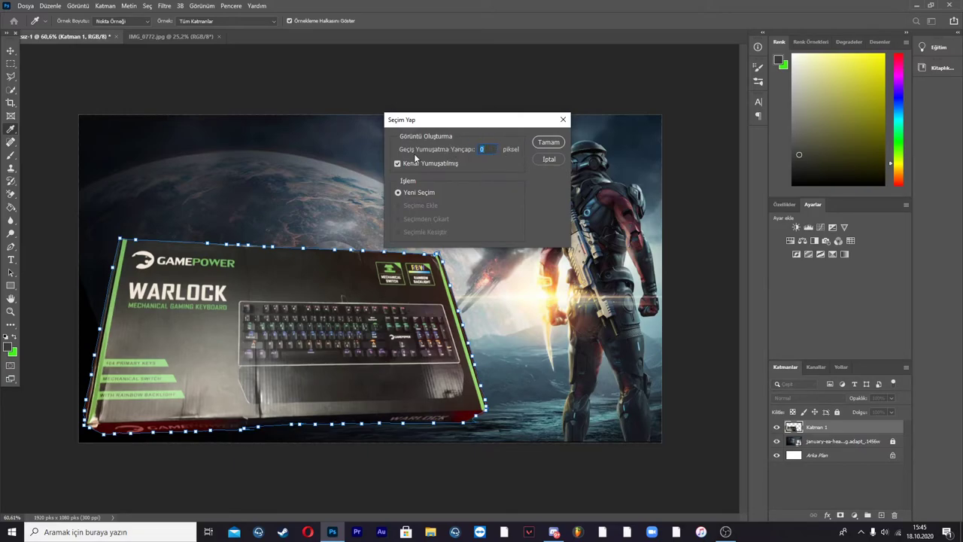
left_click(548, 141)
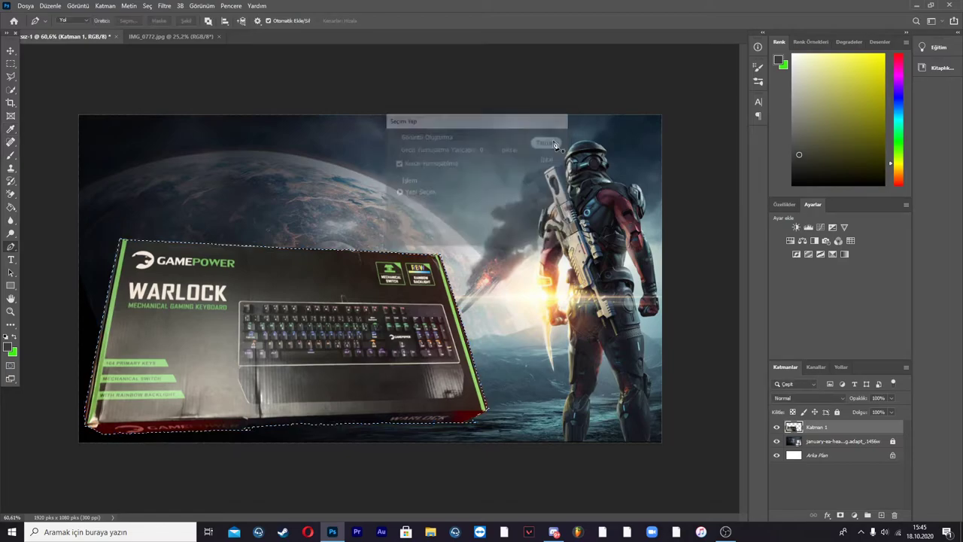
right_click(250, 123)
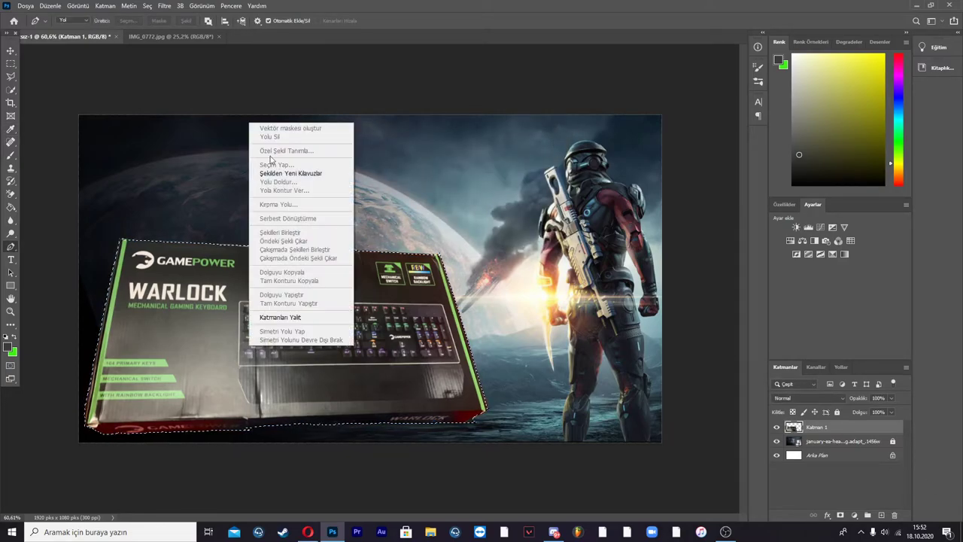
left_click(121, 261)
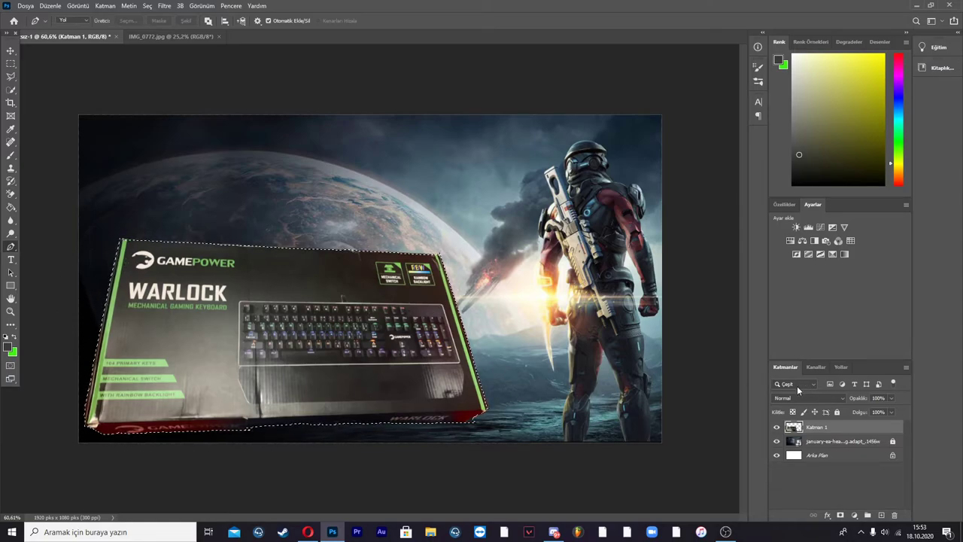
key("ctrl+j")
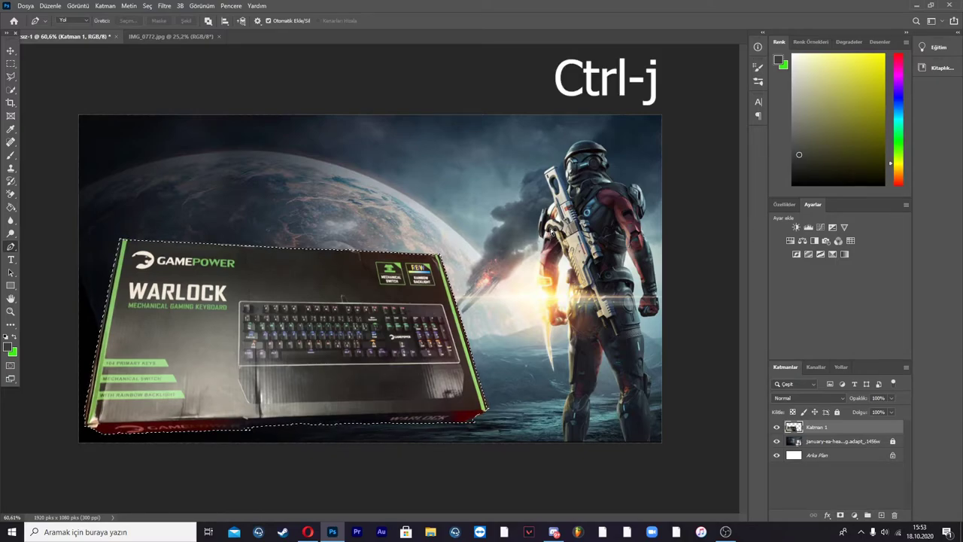
key("ctrl+j")
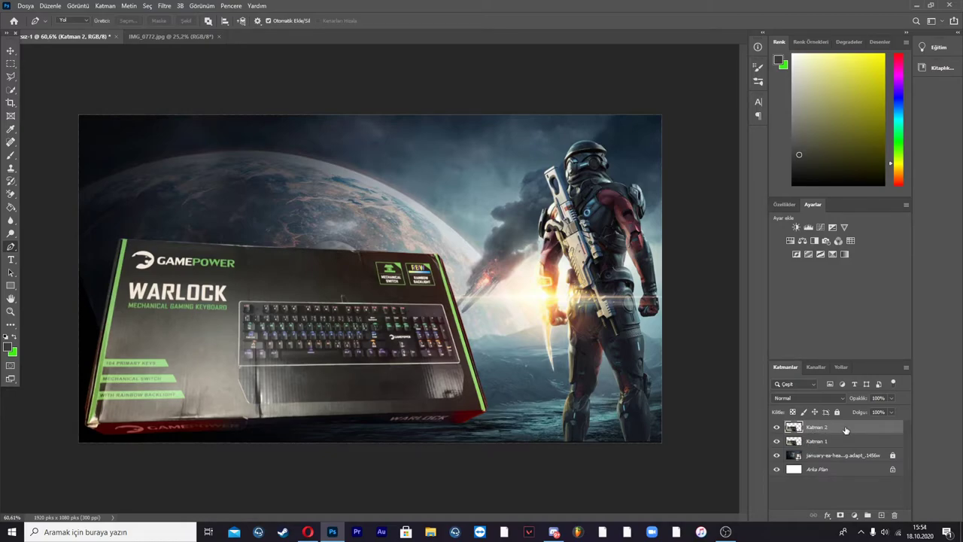
- Add a Stroke layer style to Katman 2, positioned Outside at 18 px
double_click(861, 429)
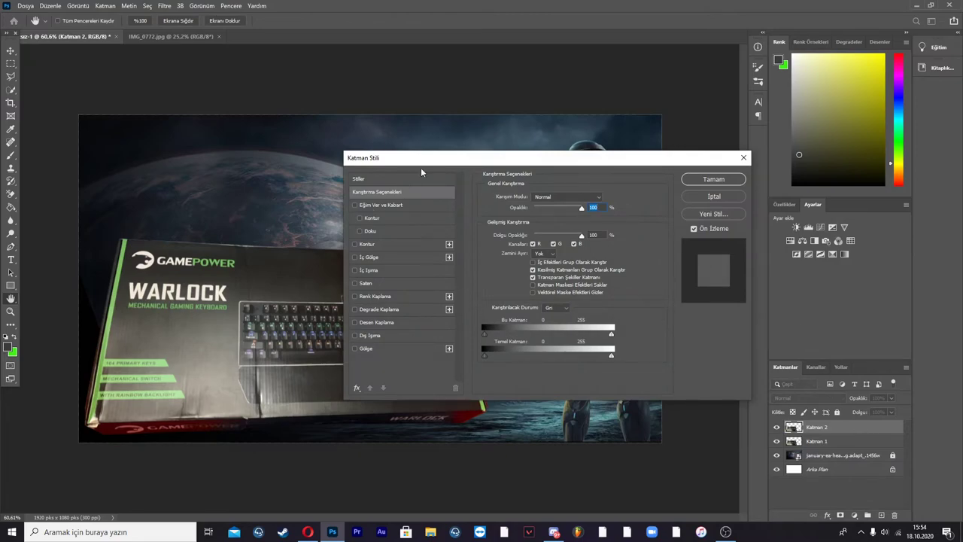
mouse_move(420, 159)
left_mouse_down()
mouse_move(430, 153)
mouse_move(371, 89)
left_mouse_up()
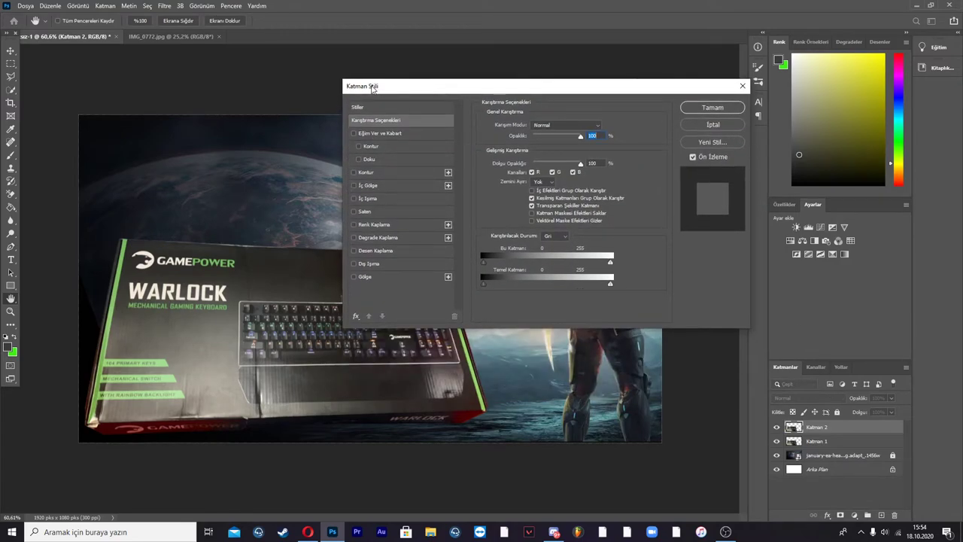
left_click(365, 146)
left_click(429, 172)
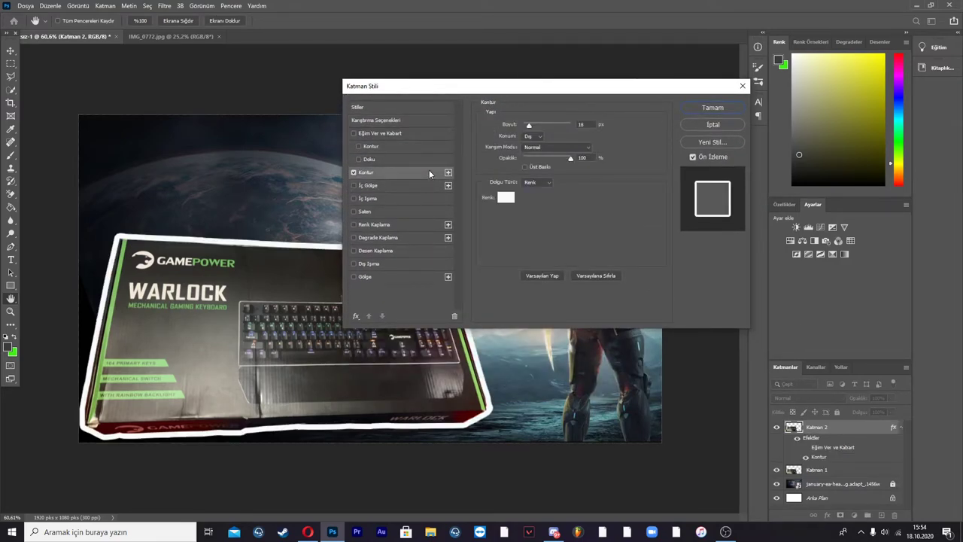
left_click_drag(482, 86, 601, 56)
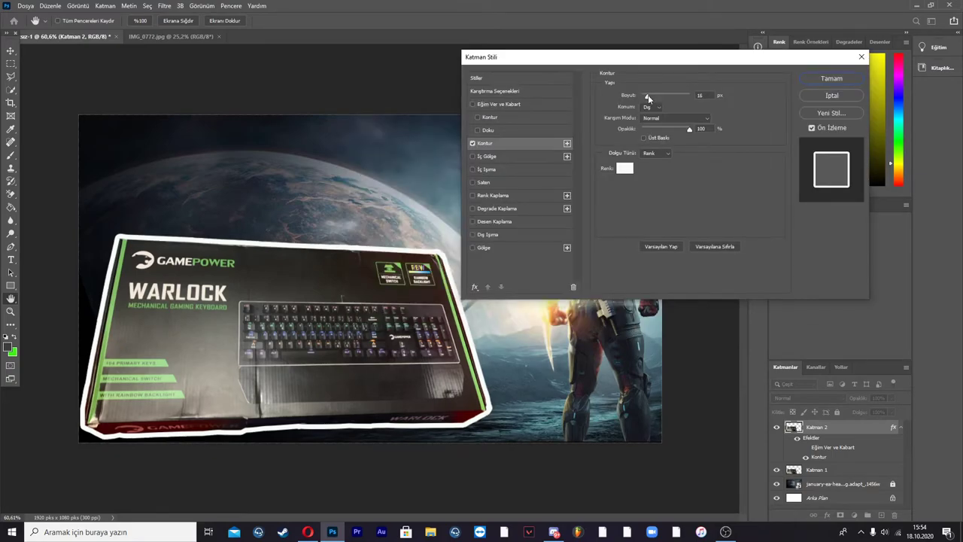
mouse_move(649, 95)
left_mouse_down()
mouse_move(680, 96)
mouse_move(648, 96)
left_mouse_up()
left_click(650, 106)
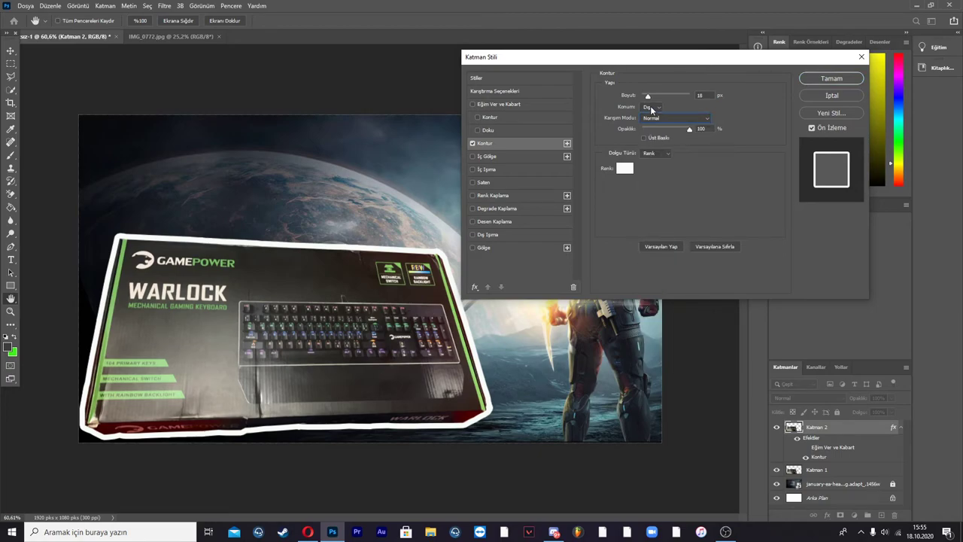
left_click(650, 105)
left_click(645, 123)
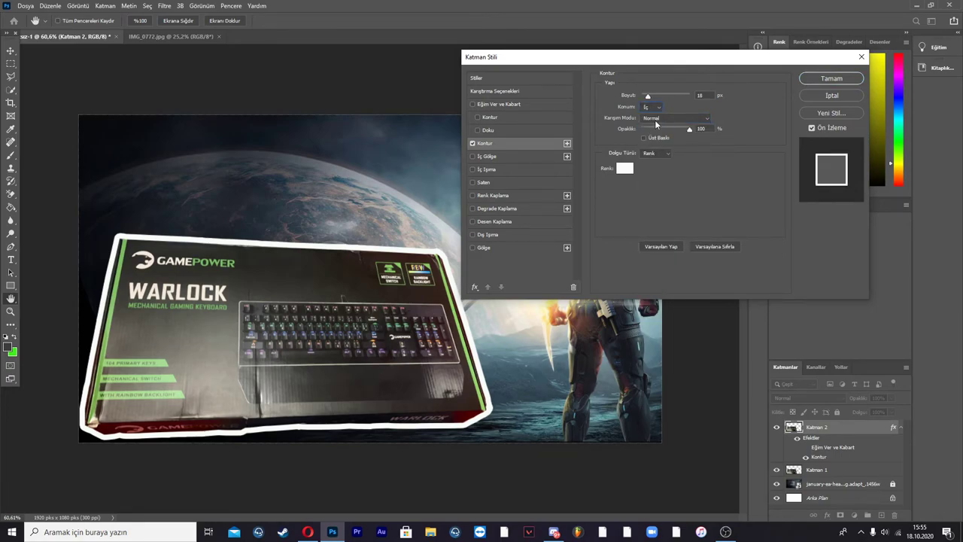
mouse_move(648, 98)
left_mouse_down()
mouse_move(670, 97)
mouse_move(651, 98)
left_mouse_up()
left_click(651, 107)
left_click(653, 130)
left_click(650, 106)
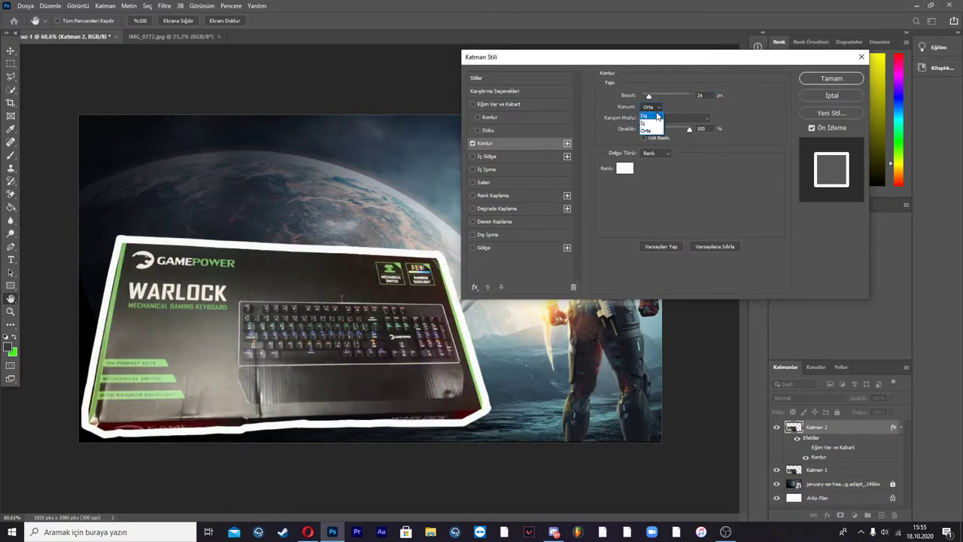
left_click(660, 118)
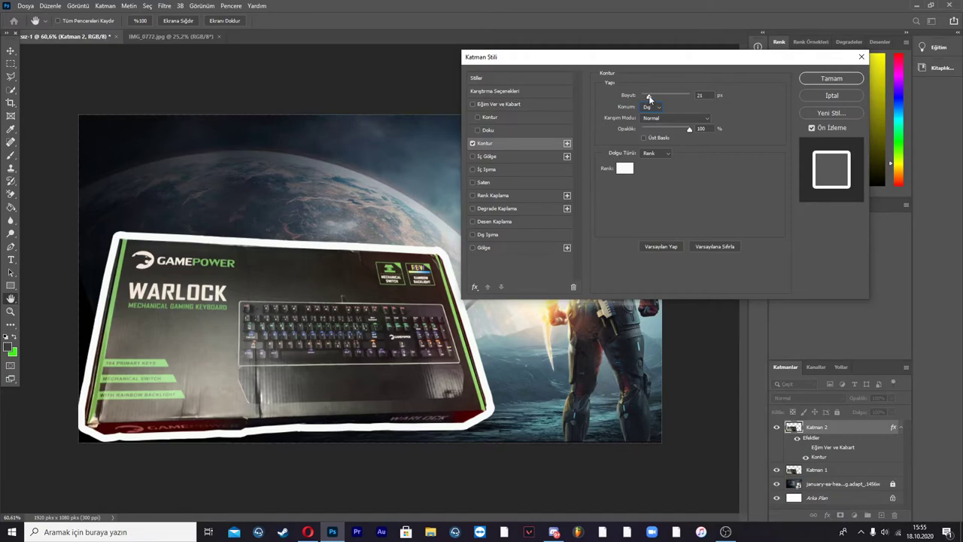
left_click_drag(650, 97, 649, 100)
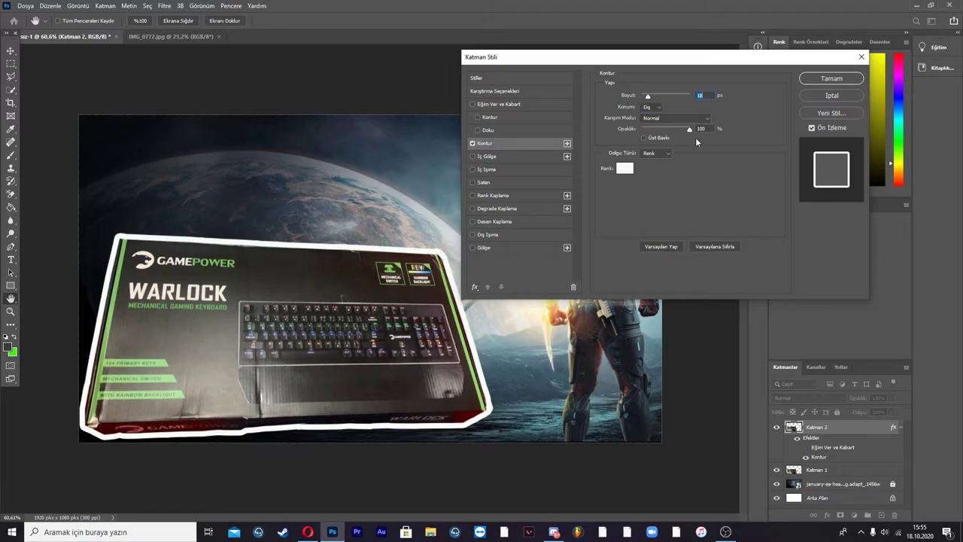
- Set the stroke colour to bright green #06fb06 and apply the layer style
left_click(624, 168)
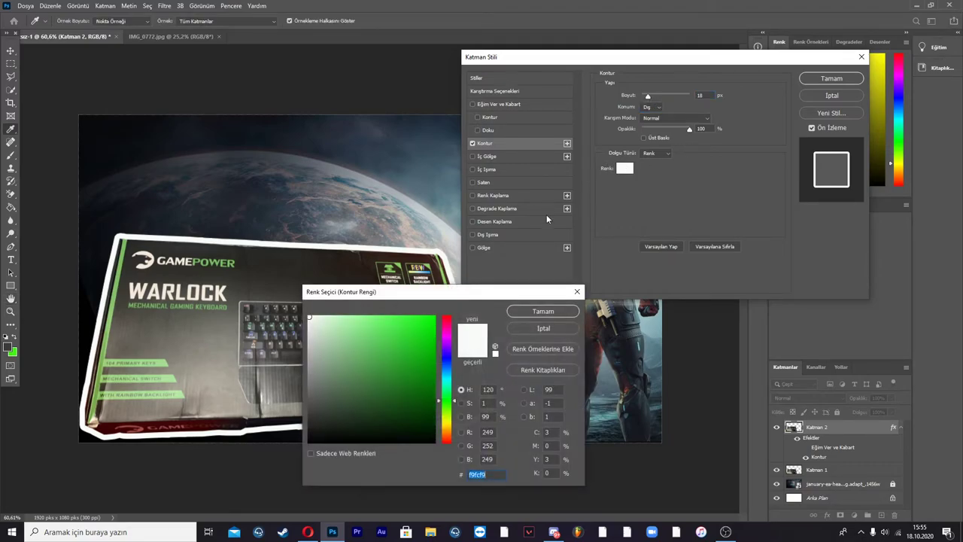
left_click(433, 317)
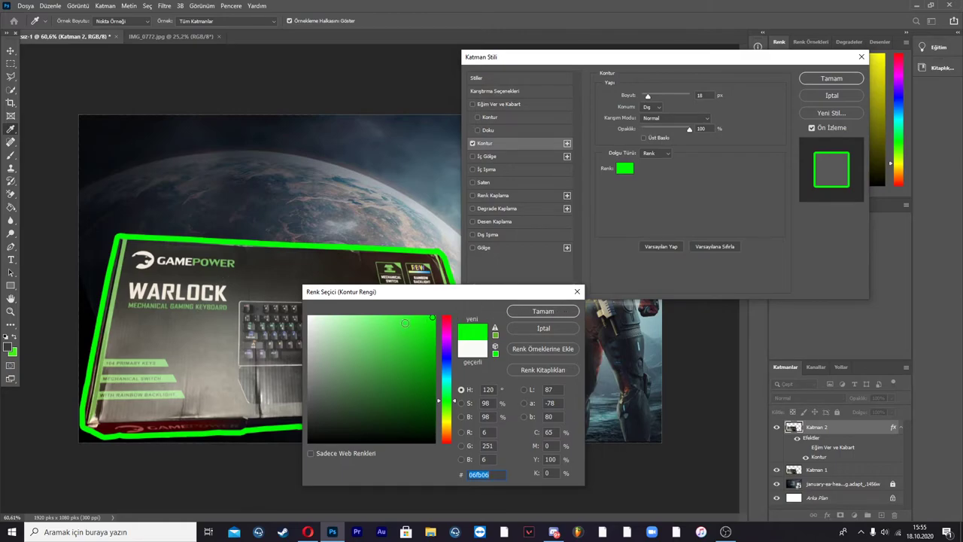
left_click(544, 311)
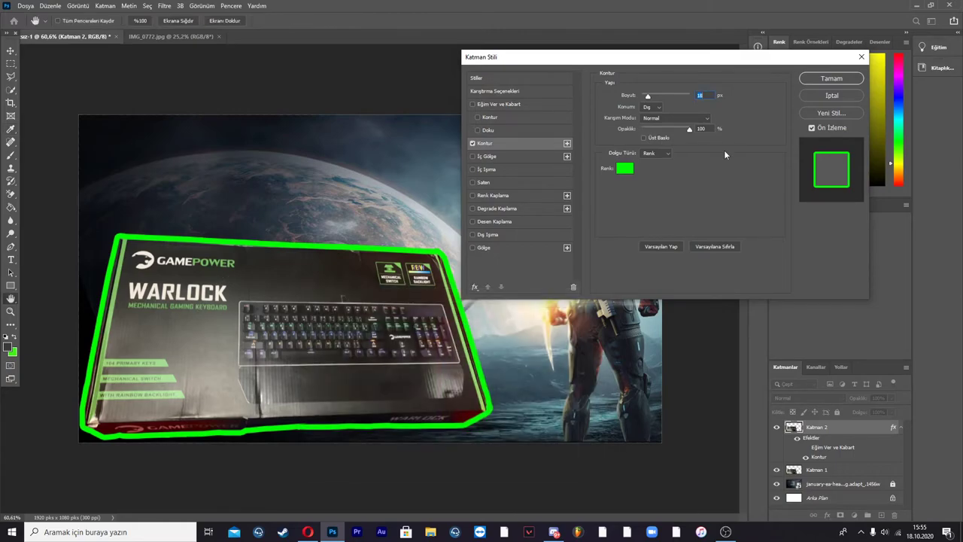
left_click(849, 80)
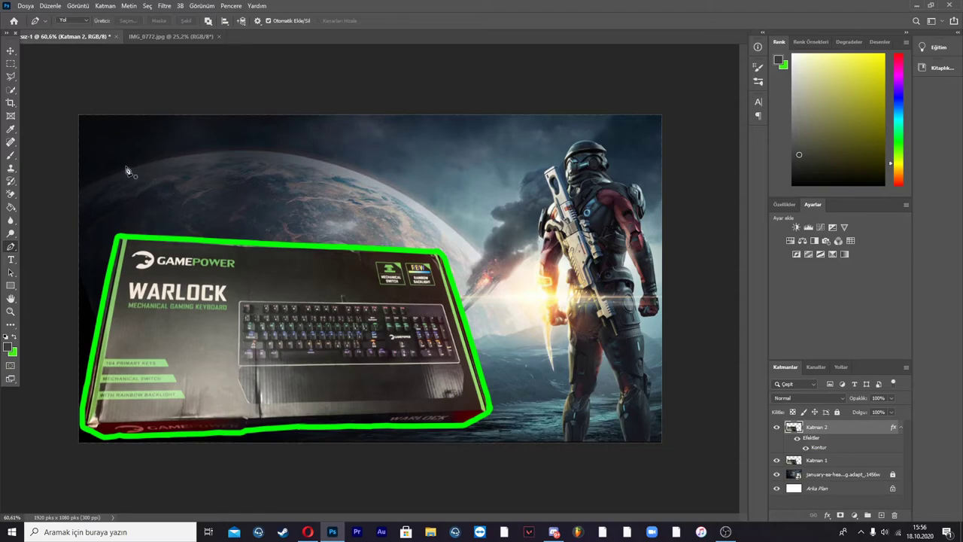
- Type the white bold headline 'FİYAT PERFORMANS' on the canvas
key("t")
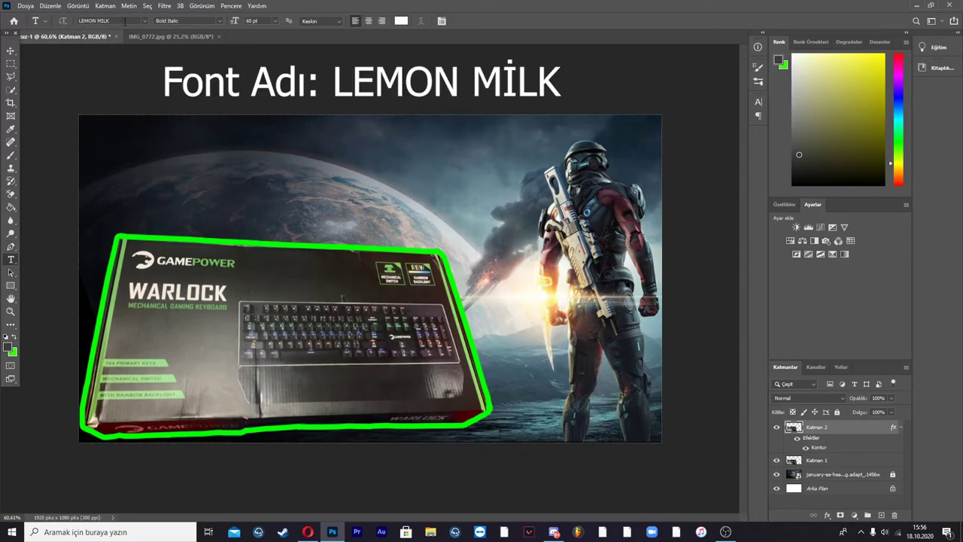
left_click(158, 155)
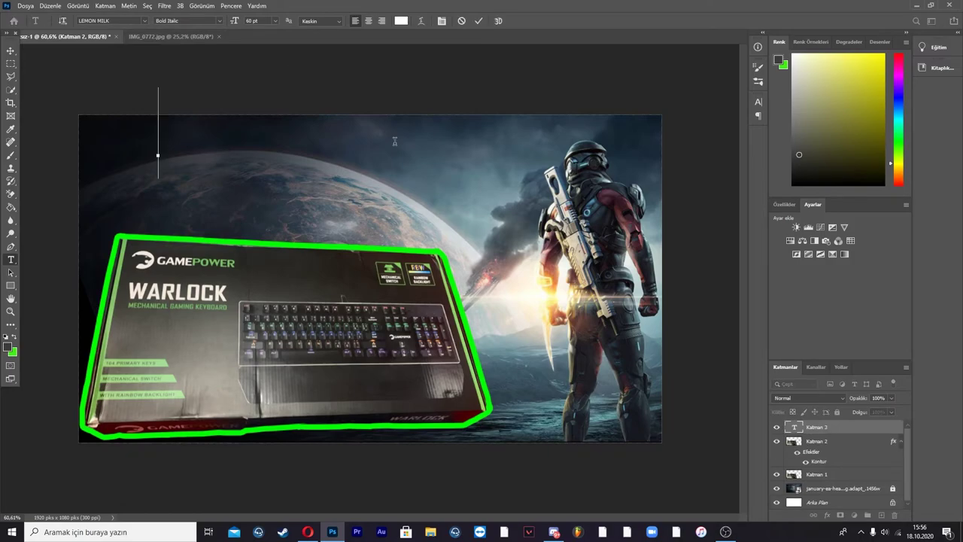
type("F")
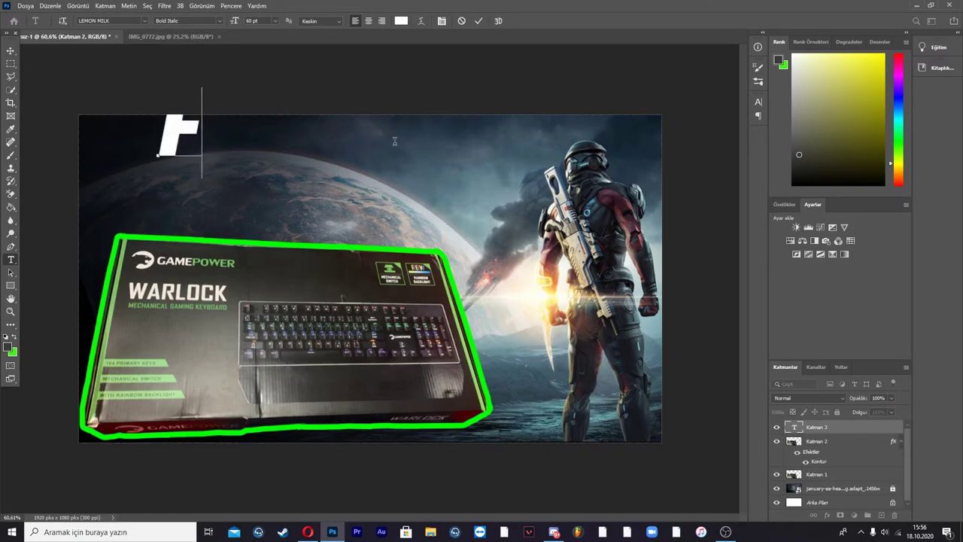
type("IU")
key("BackSpace")
type("YAT")
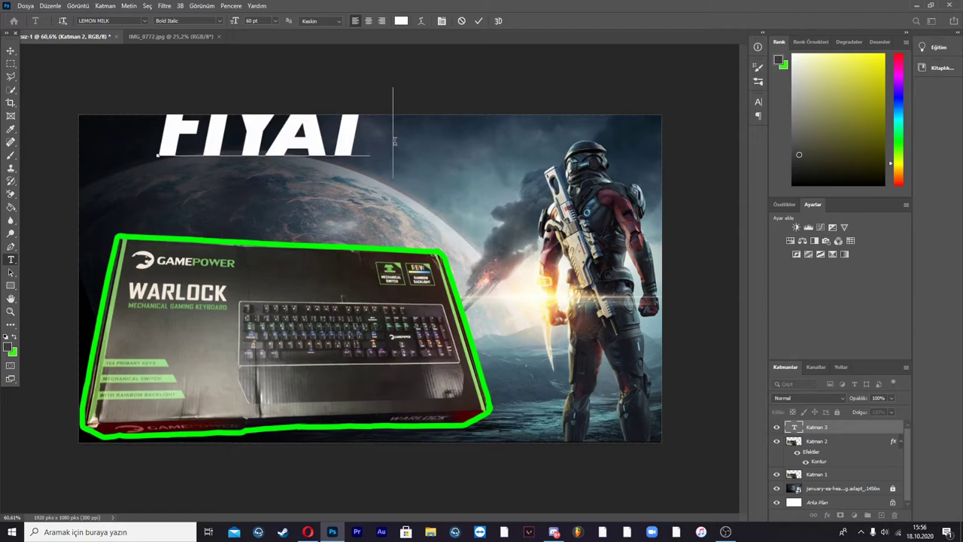
type(" PERFORM")
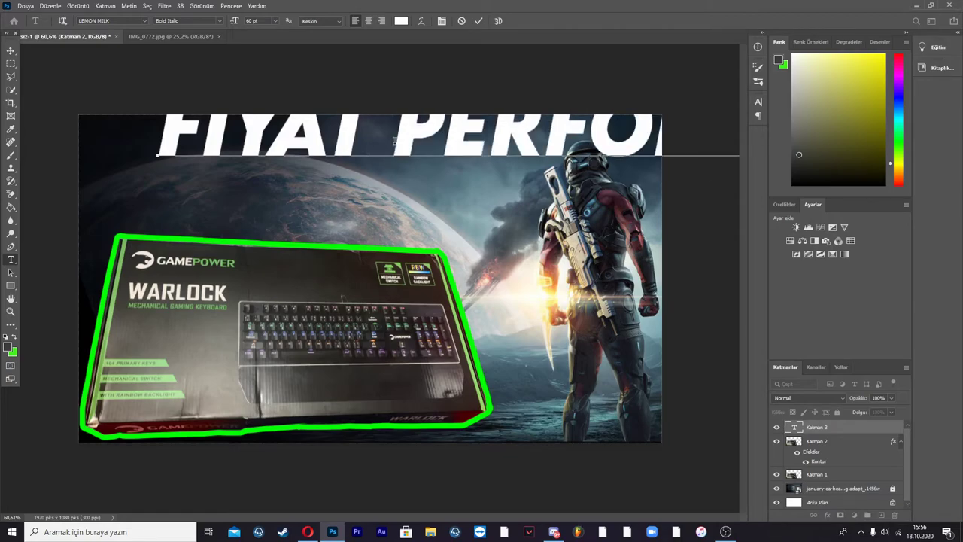
left_click(11, 50)
- Scale the headline and place it across the top-left of the canvas
left_click_drag(251, 125, 250, 207)
key("ctrl+t")
left_click_drag(98, 159, 376, 196)
mouse_move(464, 230)
left_mouse_down()
mouse_move(194, 172)
mouse_move(177, 154)
left_mouse_up()
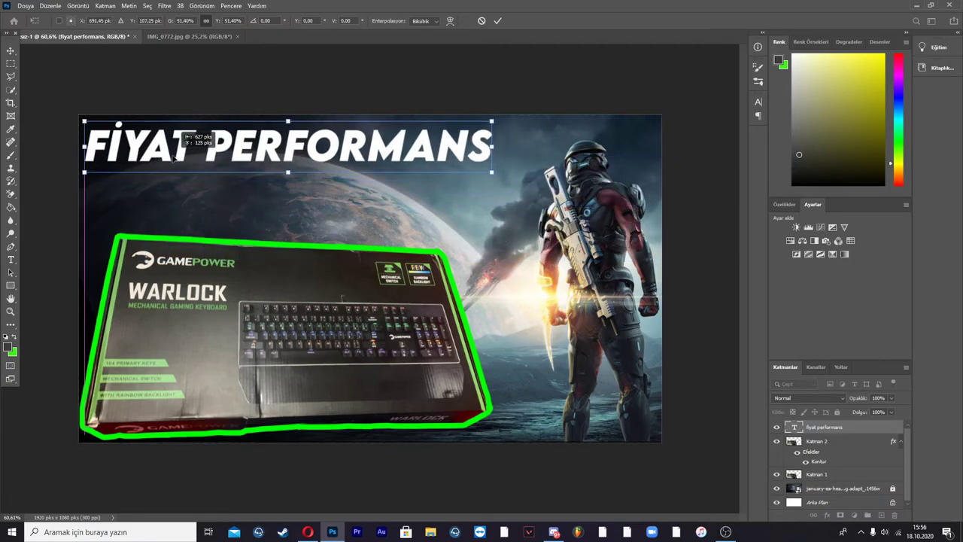
left_click_drag(496, 120, 548, 115)
key("Return")
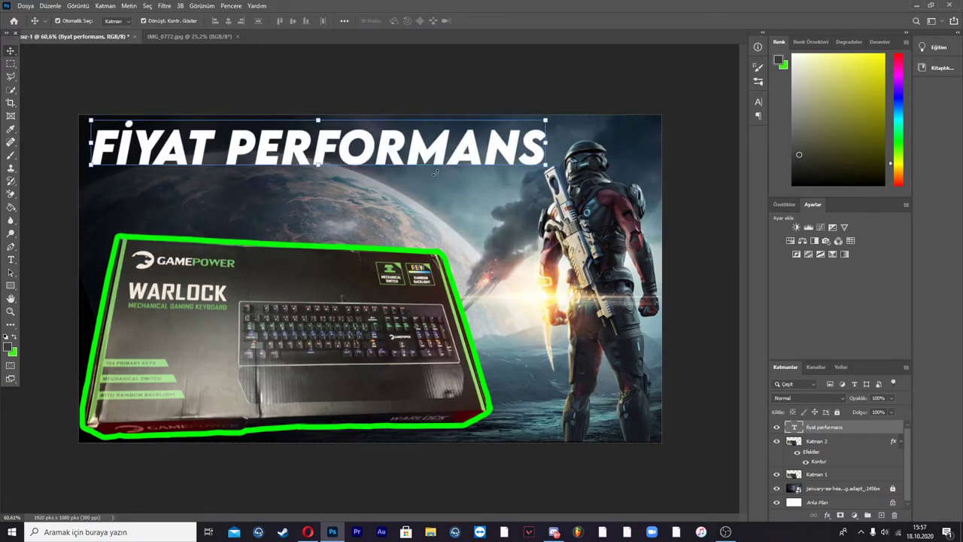
left_click(10, 264)
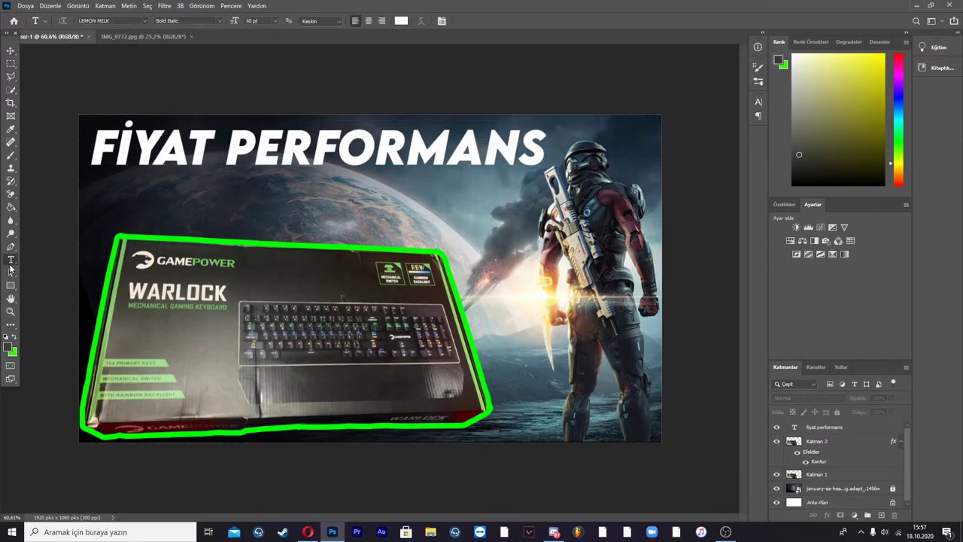
- Add a second white text line reading 'MEKANİK KLAVYESİ'
left_click(143, 197)
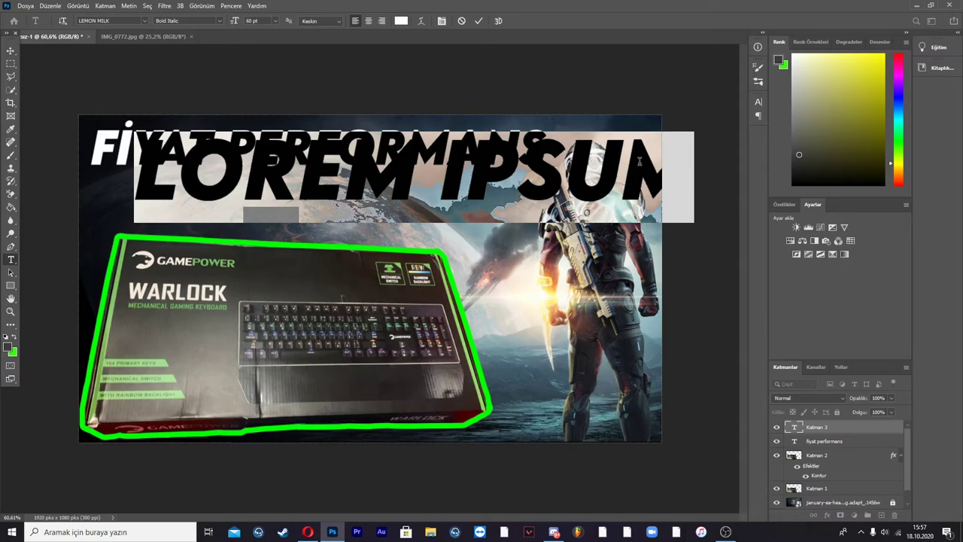
key("BackSpace")
type("MEK")
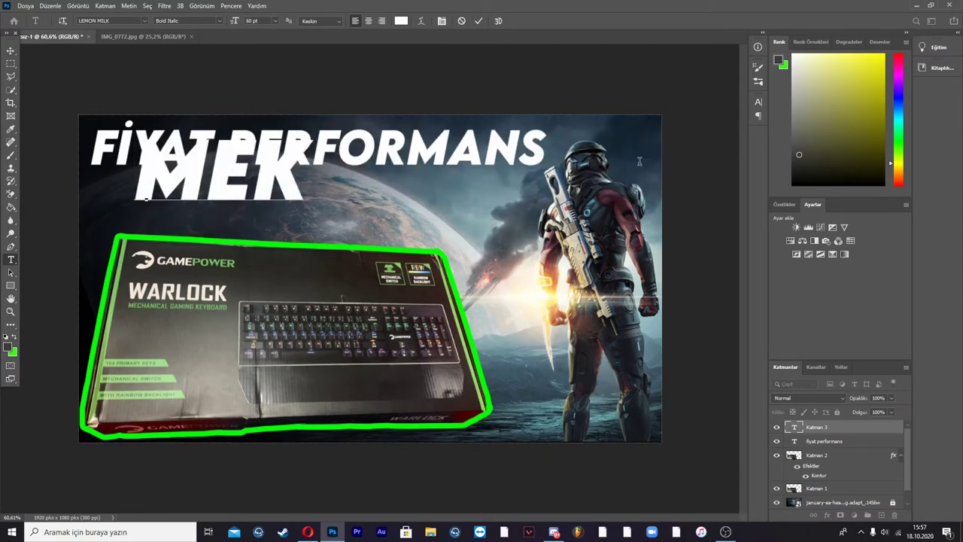
type("ANİK KLAV")
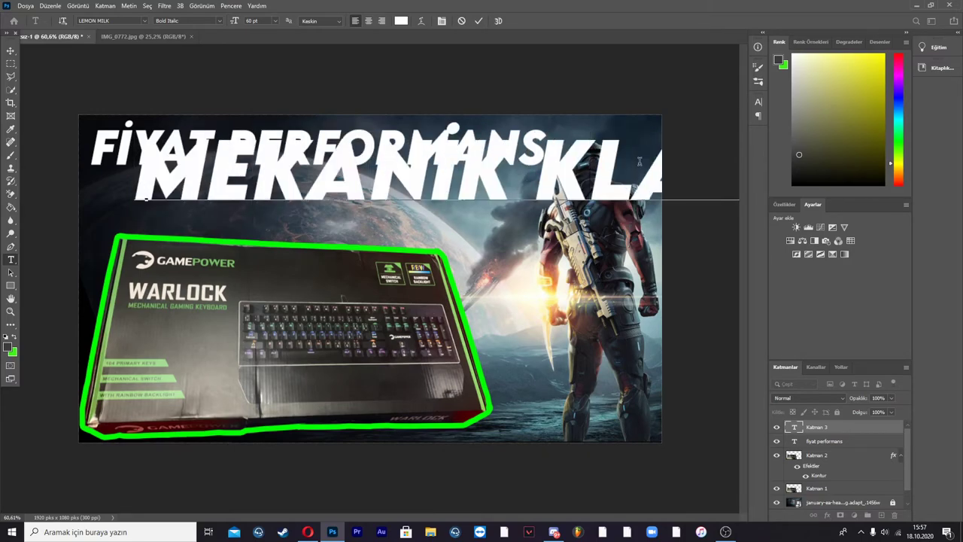
left_click(11, 50)
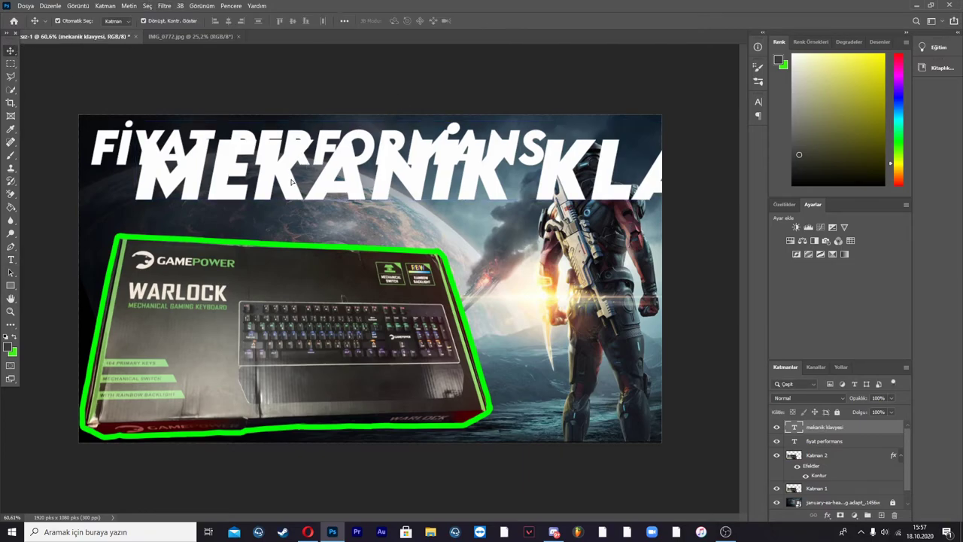
- Scale 'MEKANİK KLAVYESİ' to match the headline and place it beneath FİYAT PERFORMANS
mouse_move(129, 115)
left_mouse_down()
mouse_move(70, 182)
mouse_move(121, 167)
left_mouse_up()
mouse_move(246, 183)
left_mouse_down()
mouse_move(248, 194)
mouse_move(460, 156)
left_mouse_up()
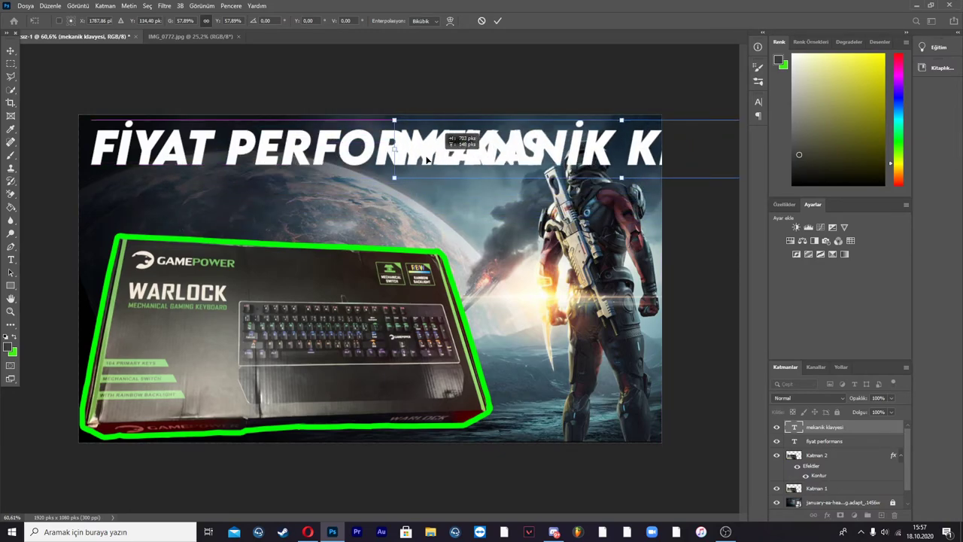
mouse_move(460, 156)
left_mouse_down()
mouse_move(265, 176)
mouse_move(167, 219)
mouse_move(146, 198)
left_mouse_up()
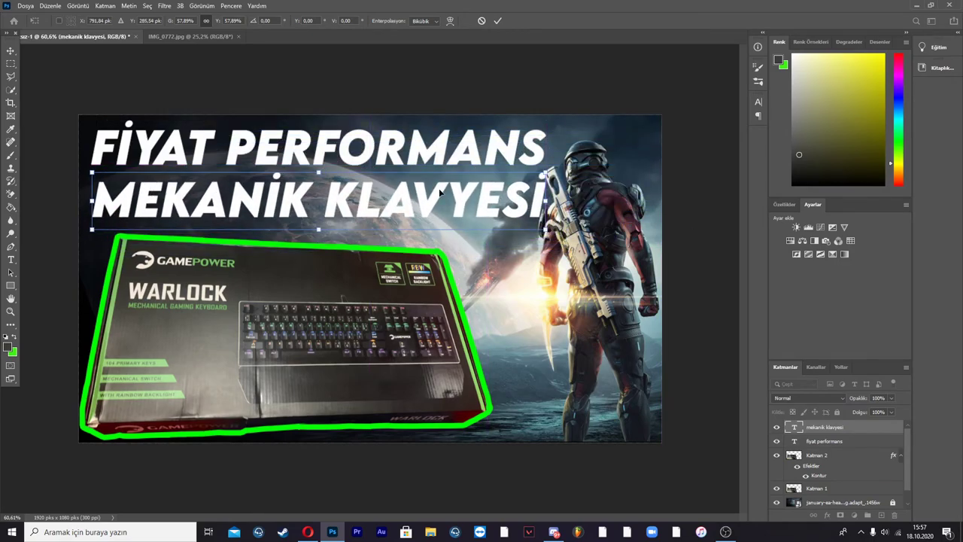
key("Return")
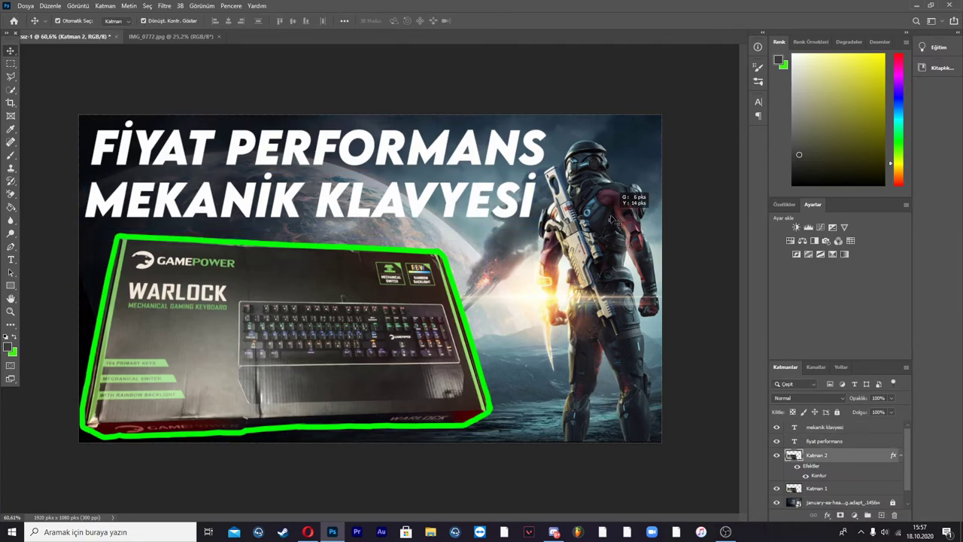
left_click(475, 145)
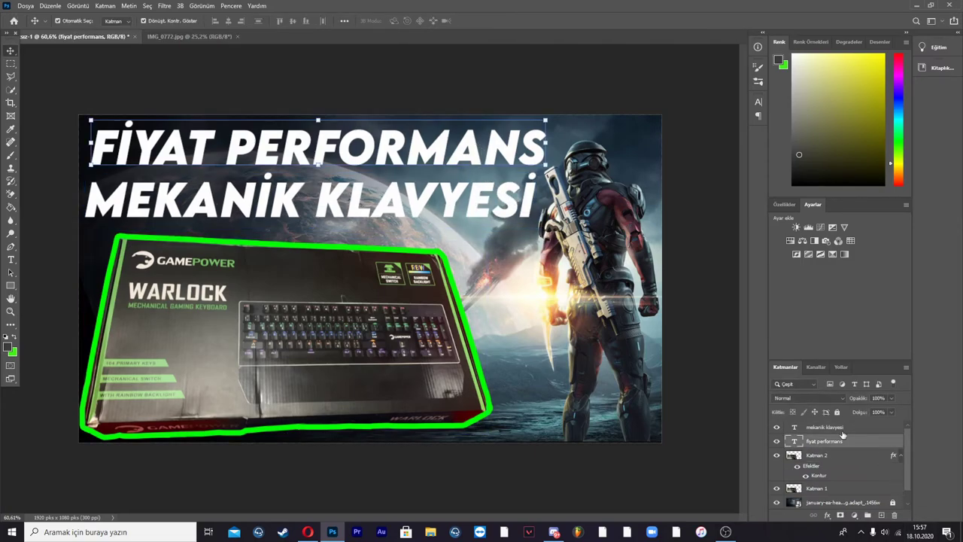
- Give FİYAT PERFORMANS a Bevel & Emboss with a custom contour curve and range 73
double_click(886, 441)
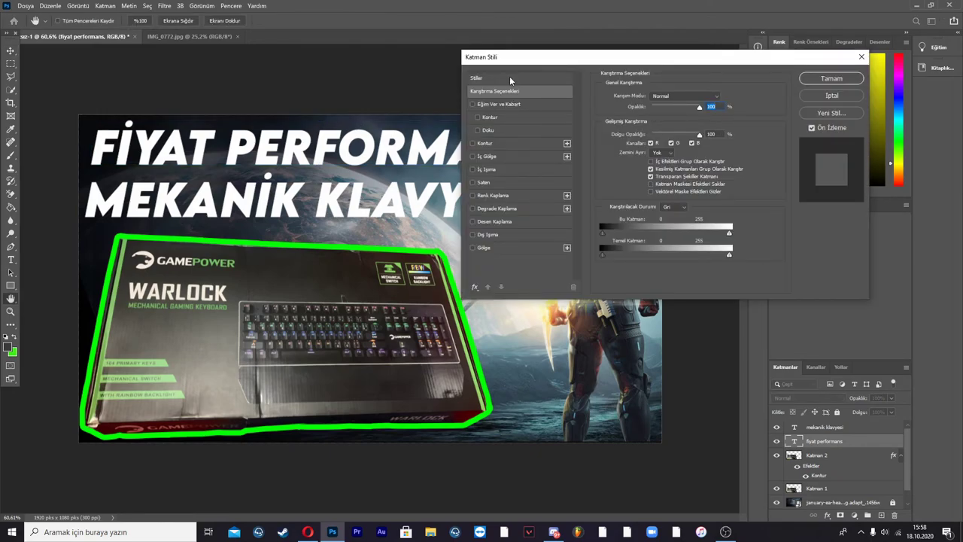
left_click(499, 117)
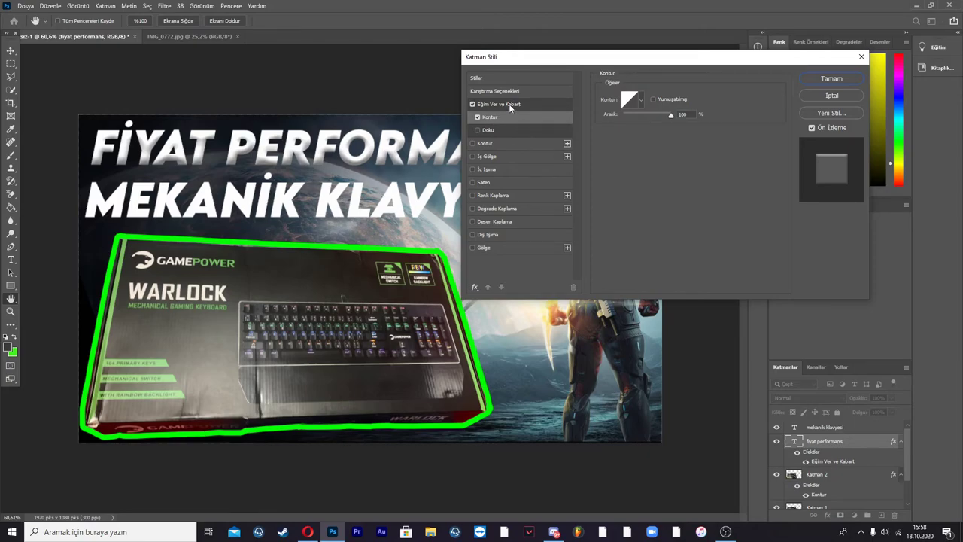
left_click(629, 98)
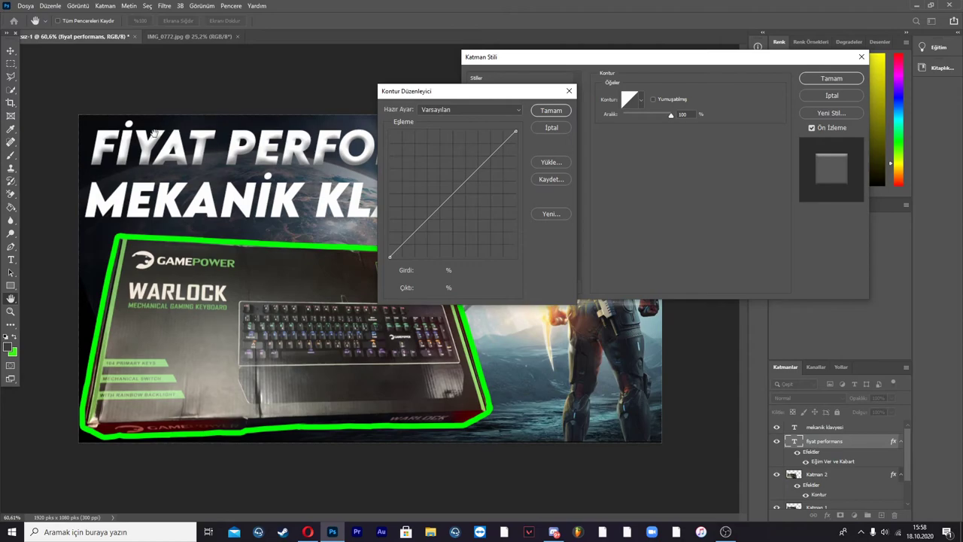
left_click_drag(450, 200, 455, 215)
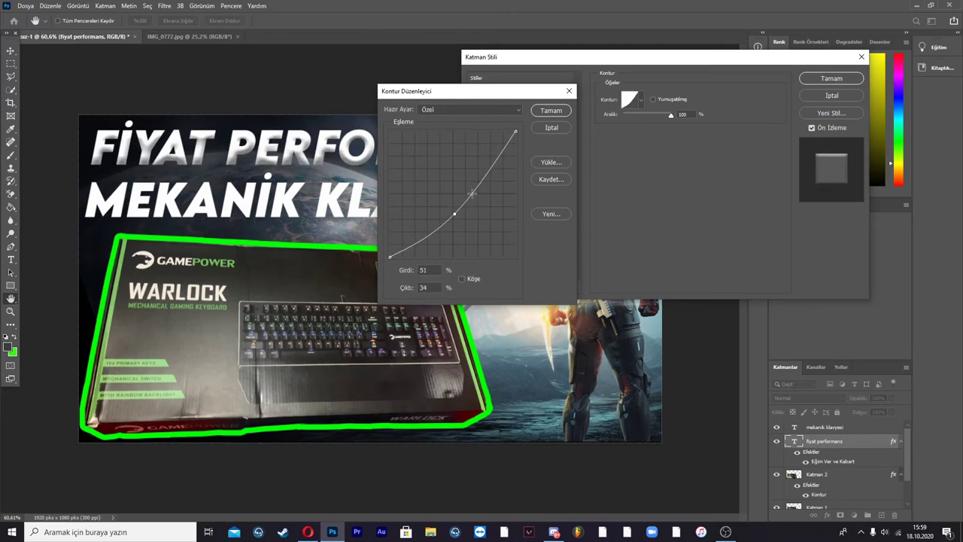
left_click_drag(472, 194, 483, 191)
left_click(551, 110)
mouse_move(671, 113)
left_mouse_down()
mouse_move(618, 126)
mouse_move(837, 79)
left_mouse_up()
left_click(832, 79)
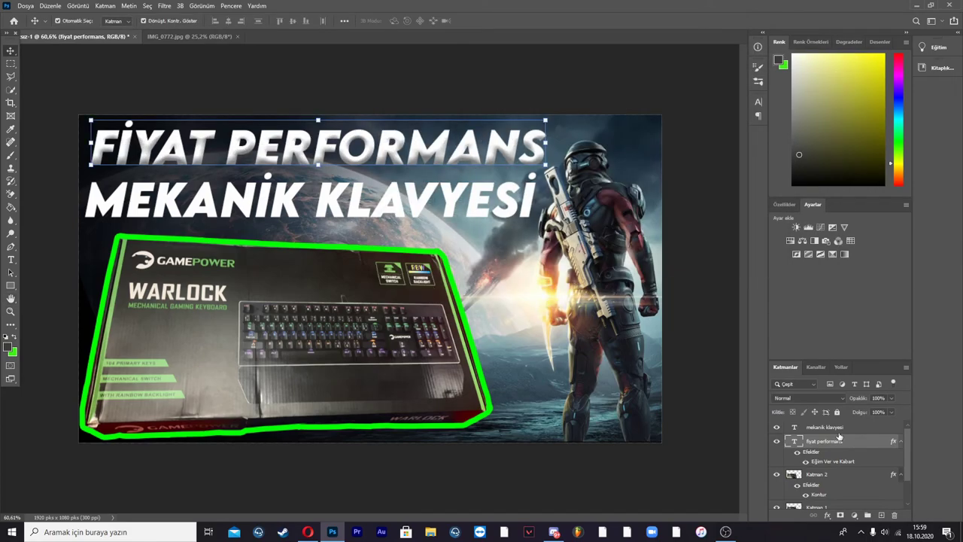
- Apply the same bevel-and-emboss style to the MEKANİK KLAVYESİ layer
left_click(850, 429)
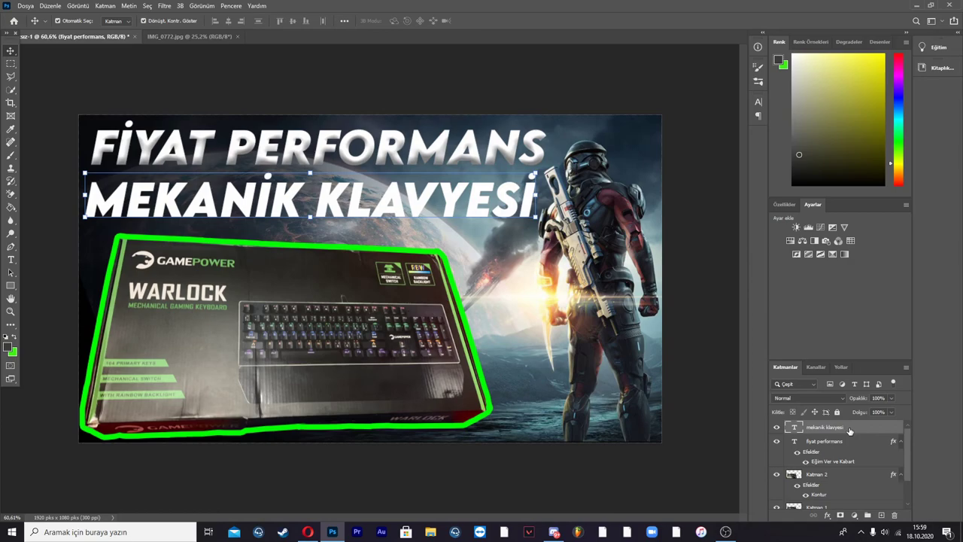
double_click(850, 429)
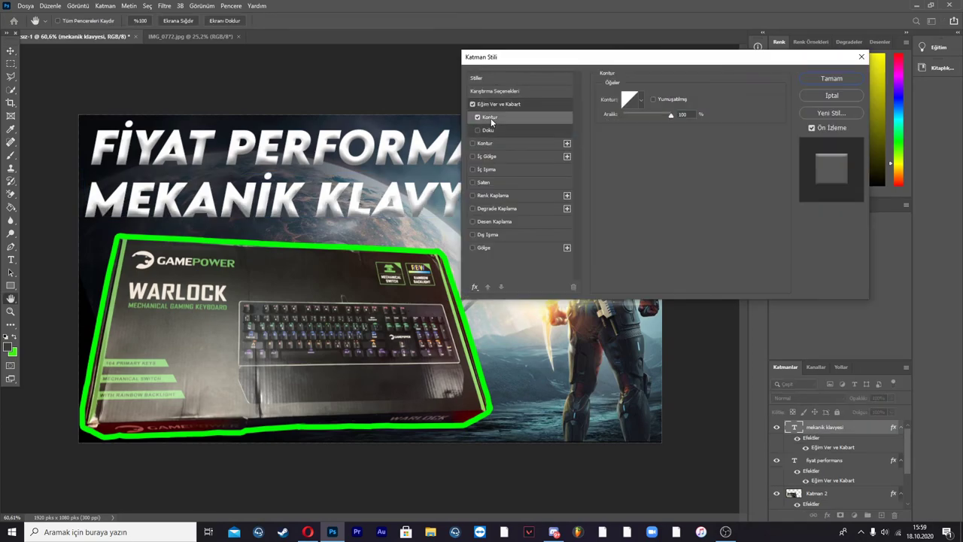
left_click(842, 78)
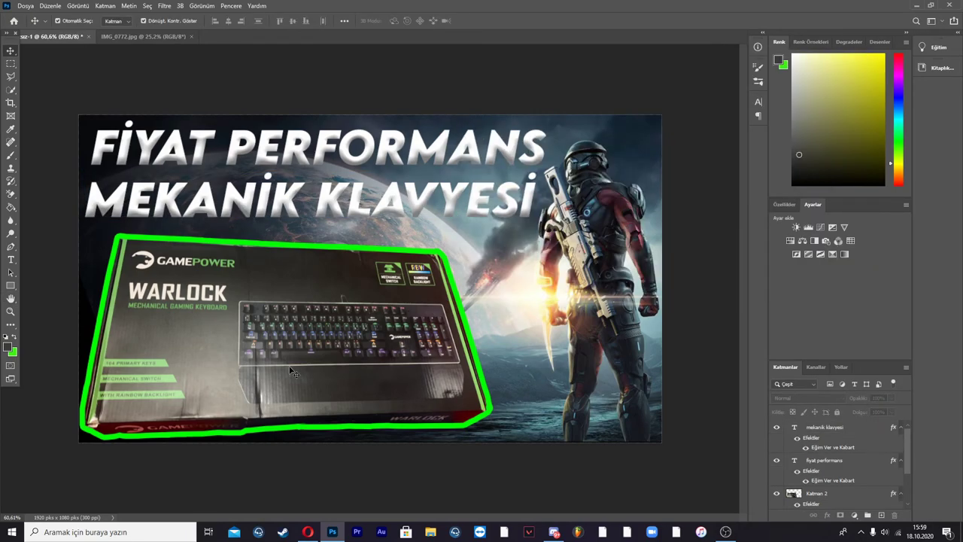